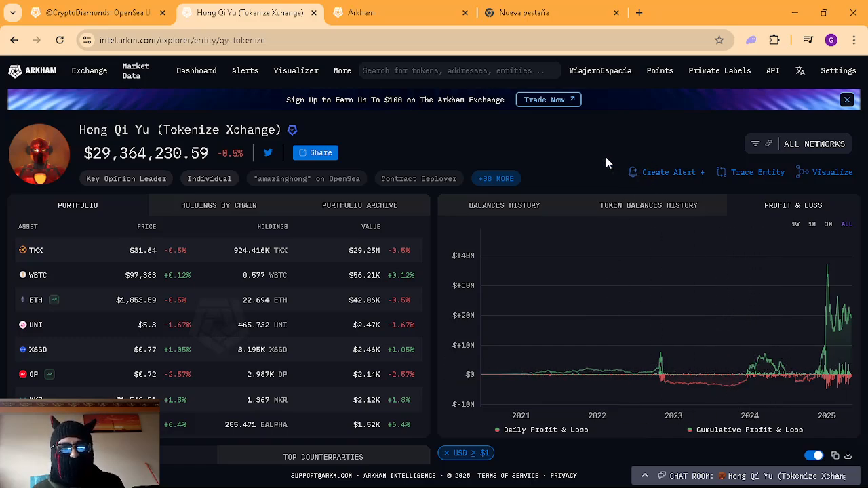
Step: In the Arkham tab, go to Private Labels and create a new entity named New Entity
left_click(419, 8)
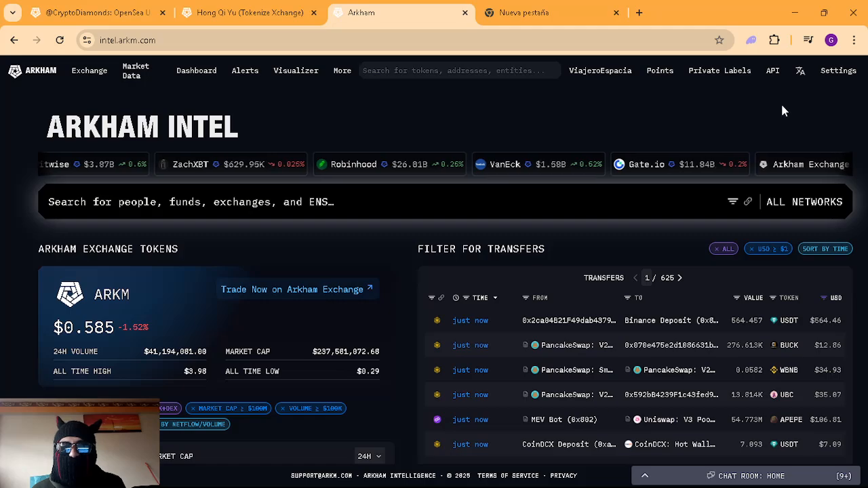
left_click(731, 80)
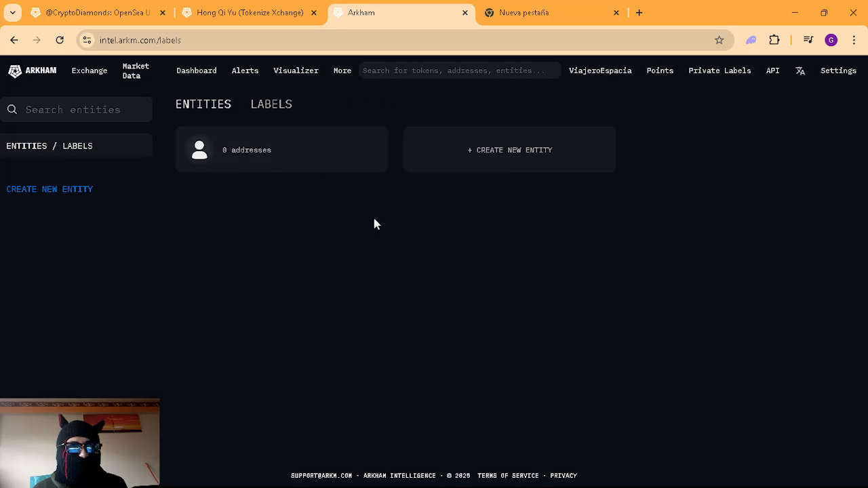
left_click_drag(372, 215, 188, 107)
left_click(564, 180)
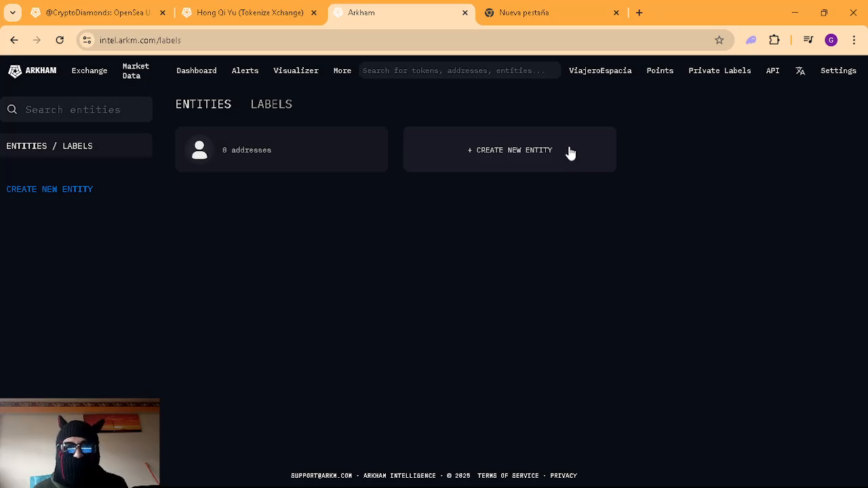
left_click(569, 153)
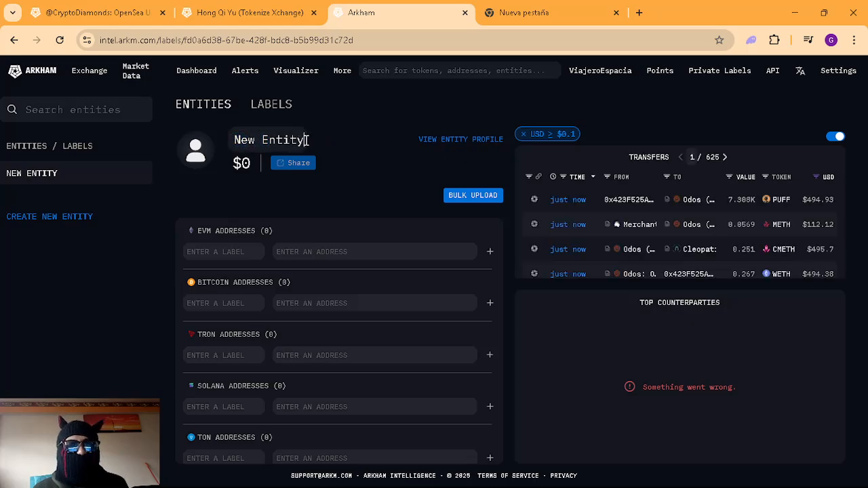
Step: Replace the placeholder title 'New Entity' with 'Direcciones top'
left_click_drag(305, 139, 232, 138)
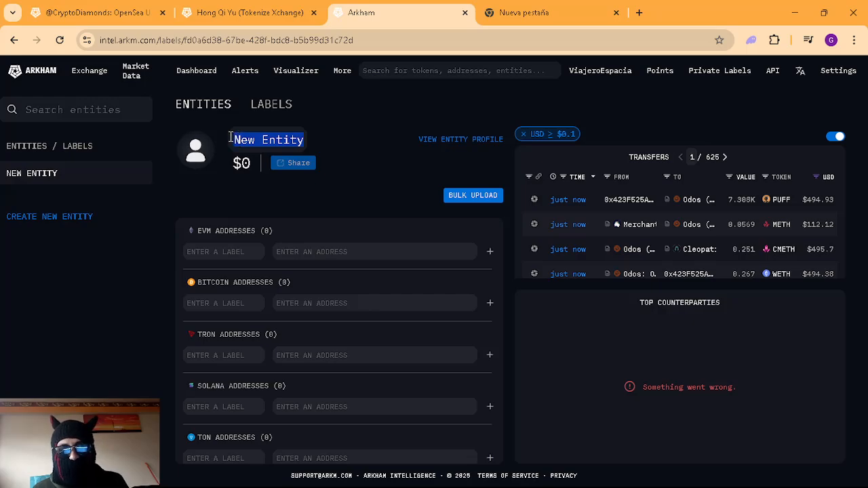
key("BackSpace")
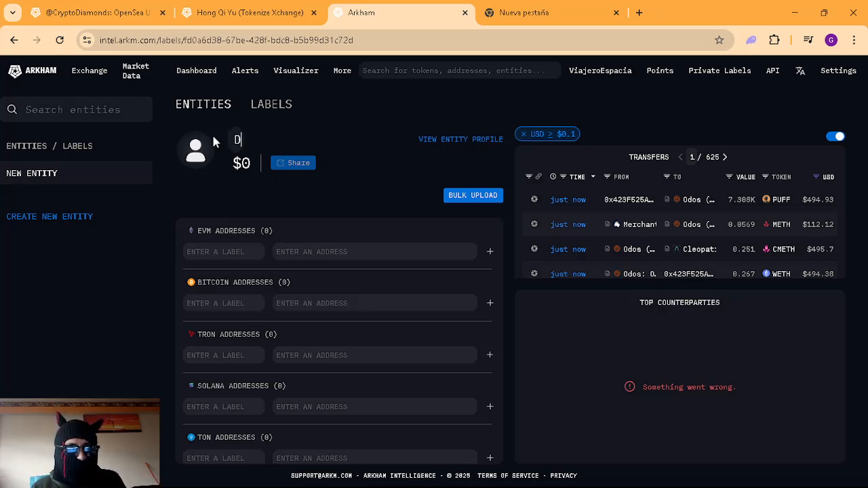
type("Direccio")
type("nes")
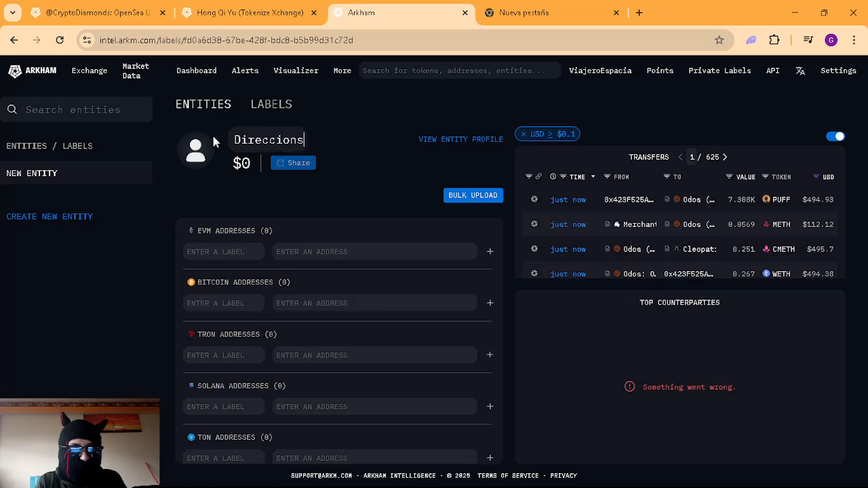
key("BackSpace")
type("es top")
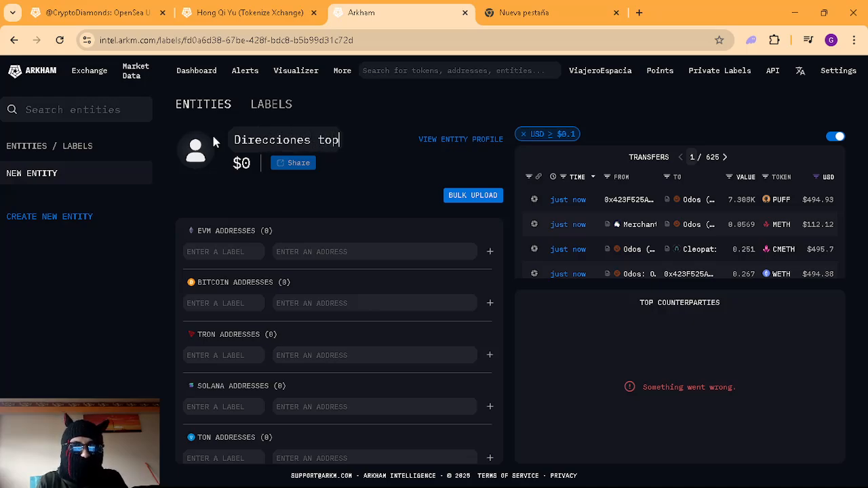
left_click(392, 142)
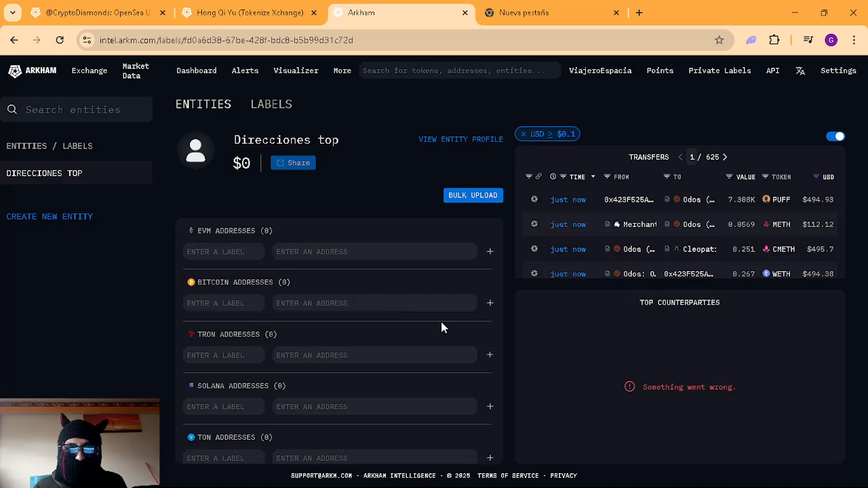
Step: Copy the OpenSea user's wallet address from its address page
left_click(139, 12)
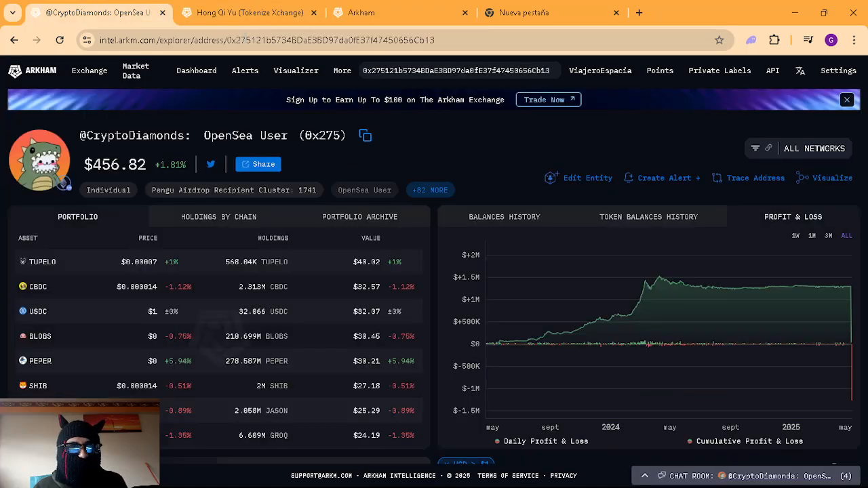
left_click(409, 69)
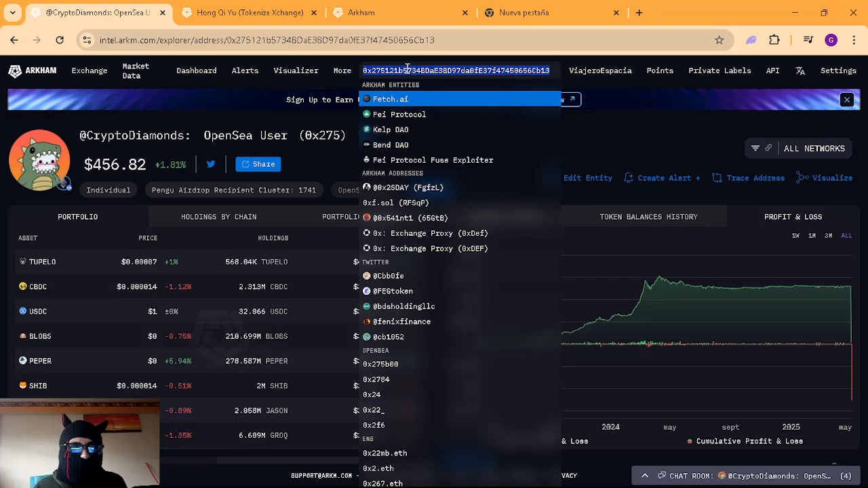
left_click(631, 129)
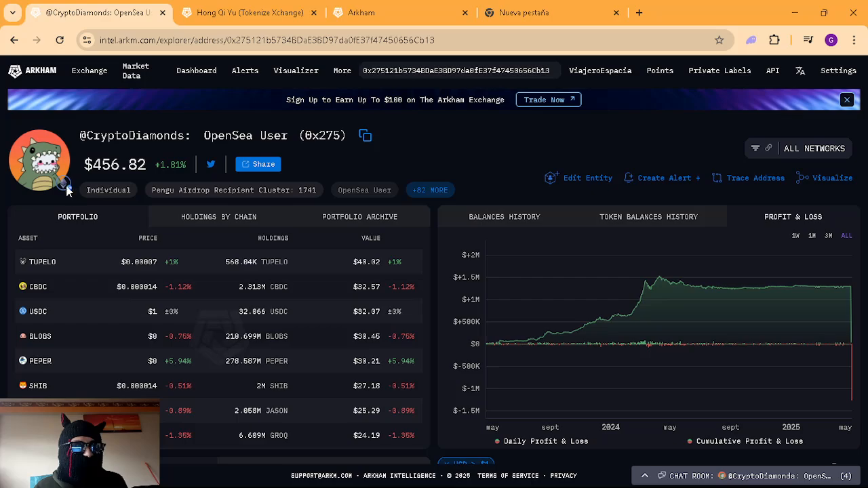
left_click(347, 7)
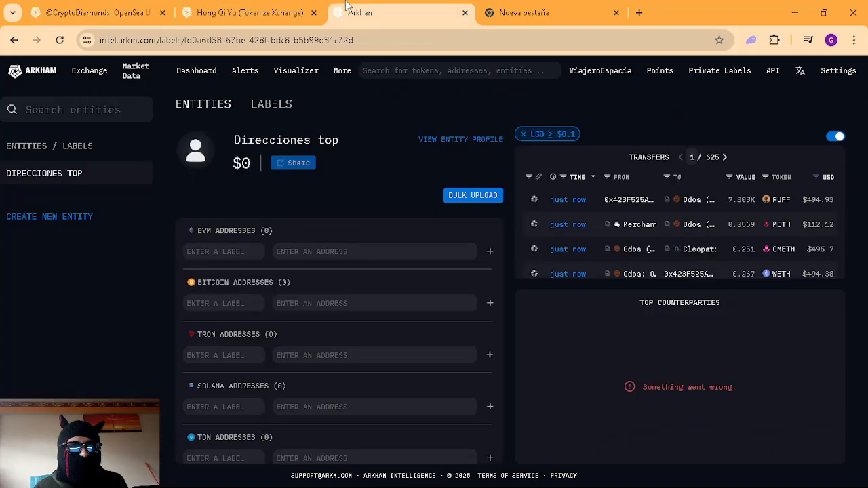
Step: Paste the address as an EVM address labelled 'Top 1' and add it to Direcciones top
left_click(278, 251)
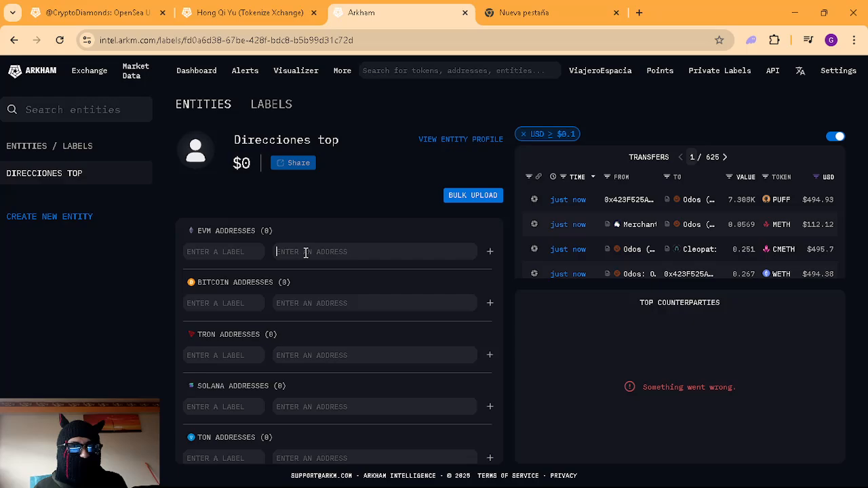
type("0x275121b5734BDaE3BD97da0fE57f47450656Cb13")
left_click(231, 251)
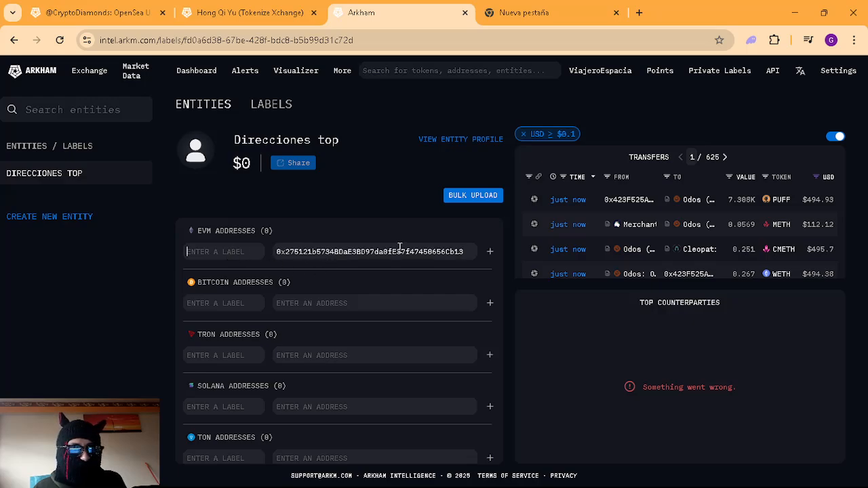
type("Top 1")
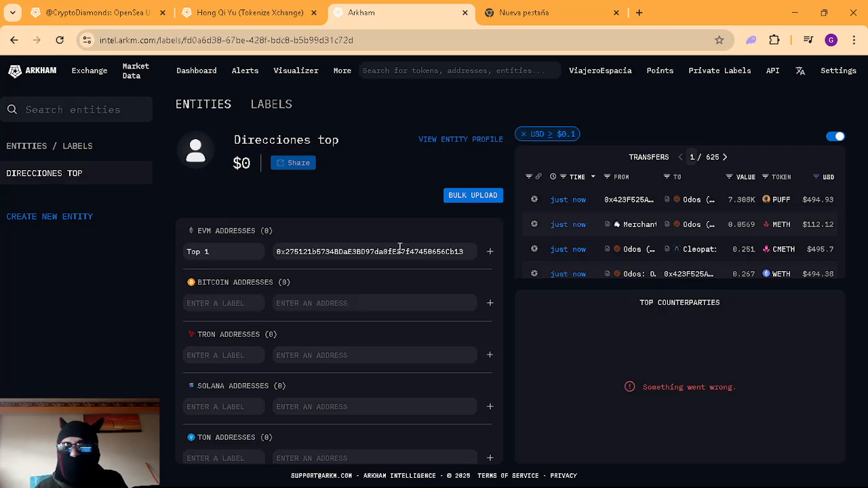
left_click(390, 305)
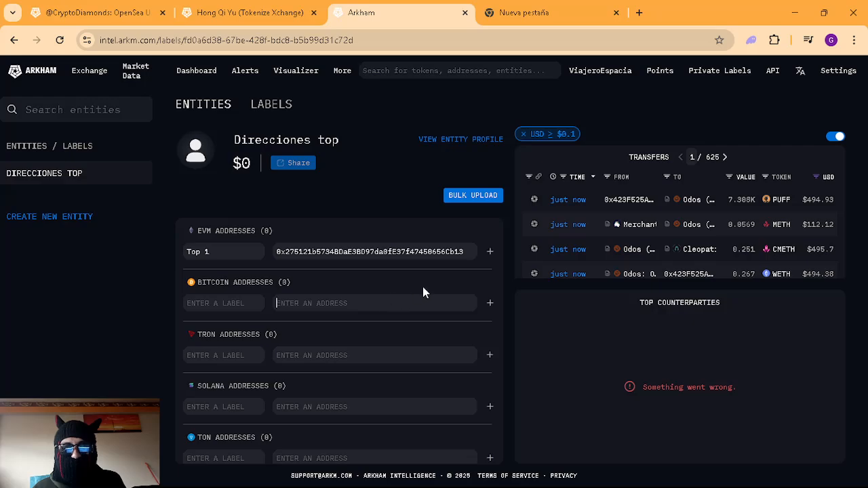
left_click(493, 256)
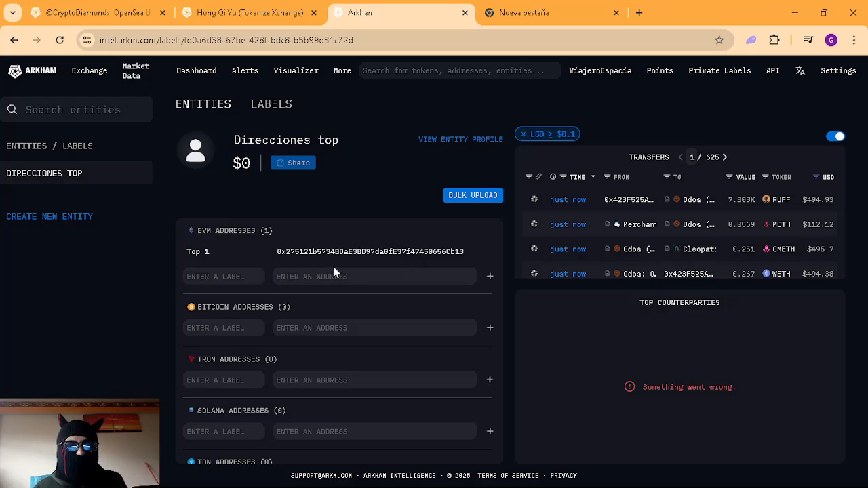
left_click(239, 280)
Step: Copy the second wallet address (0xc1Cec…) from its address page
left_click(306, 278)
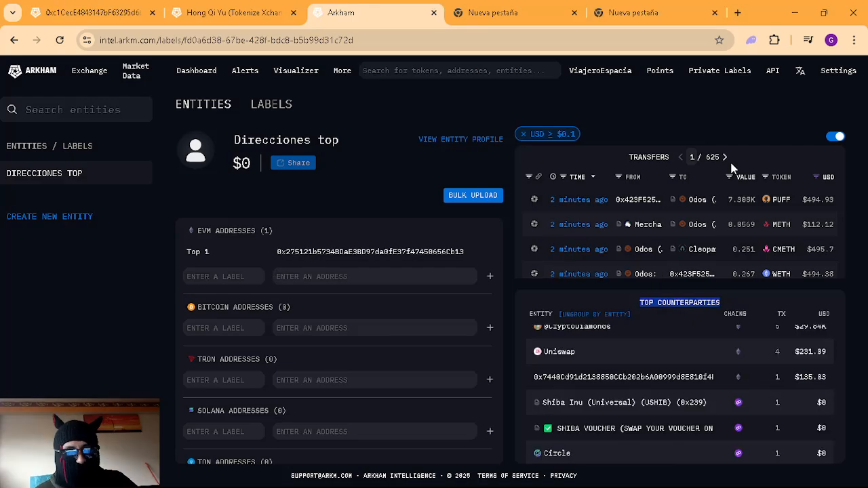
left_click(99, 12)
left_click(552, 71)
key("ctrl+c")
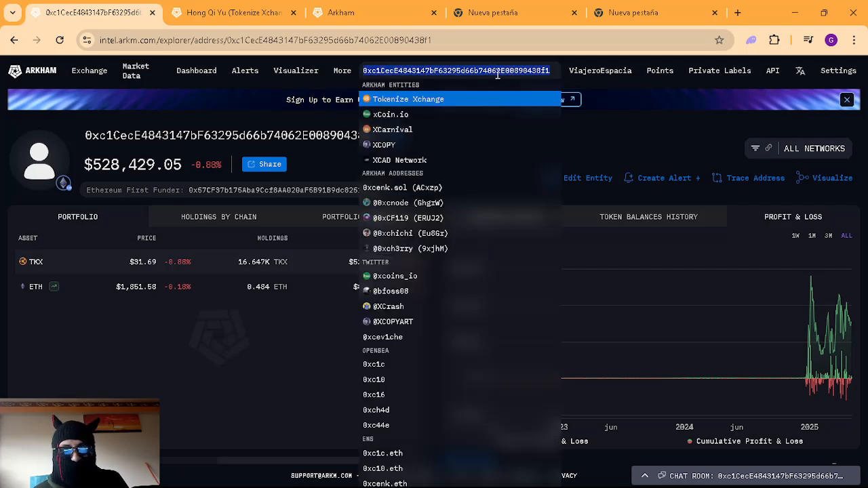
left_click(665, 121)
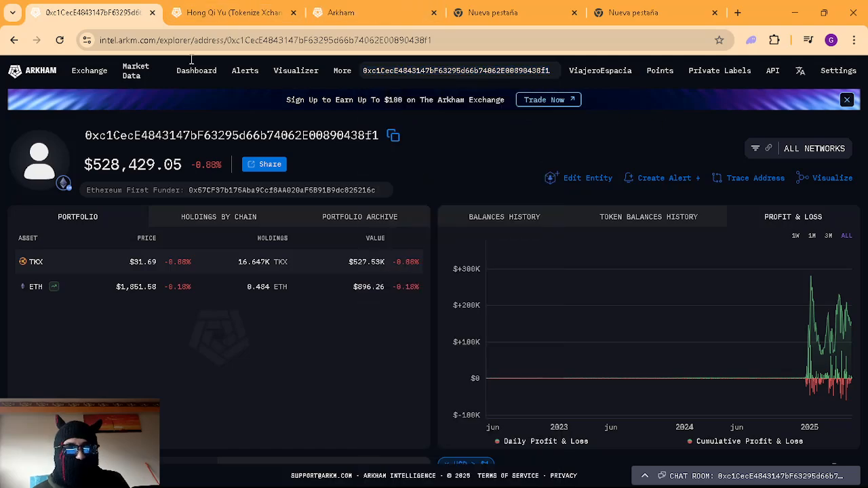
left_click(230, 12)
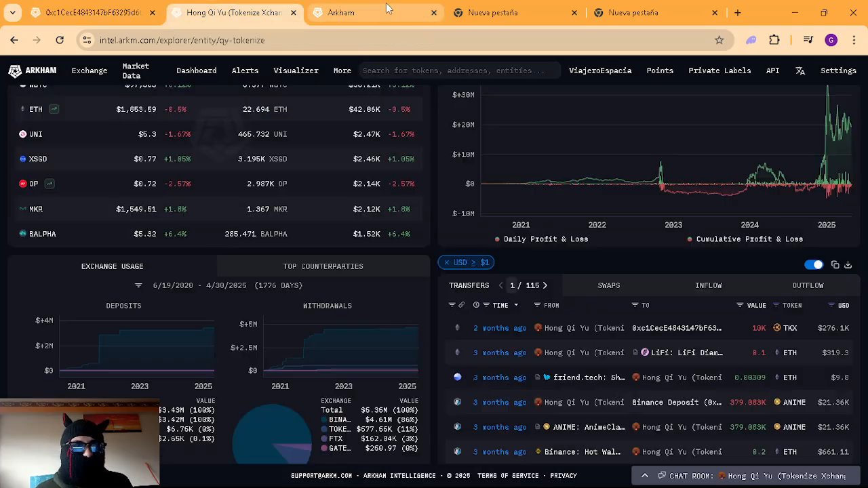
left_click(397, 8)
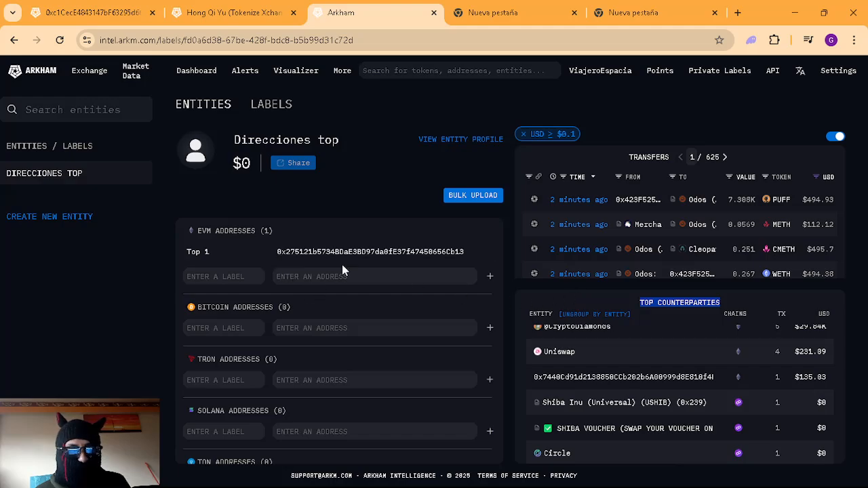
Step: Paste it as an EVM address labelled 'top 2' and add it to the entity
left_click(305, 276)
key("ctrl+v")
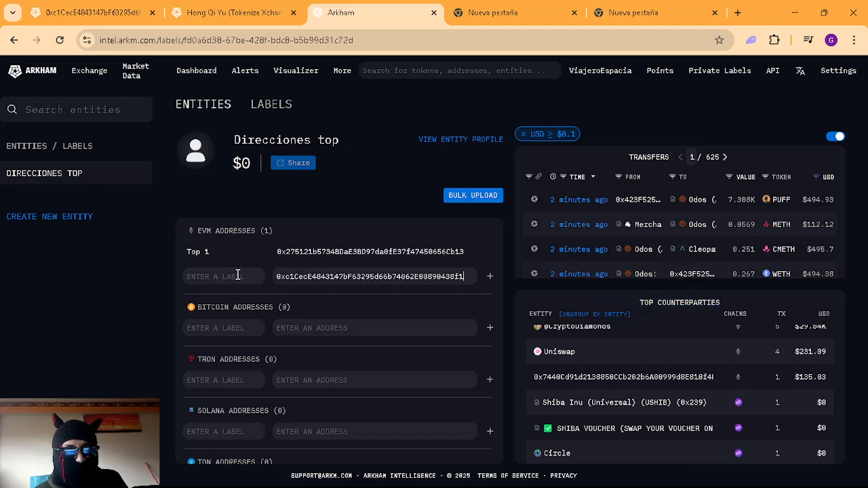
left_click(254, 272)
type("top 2")
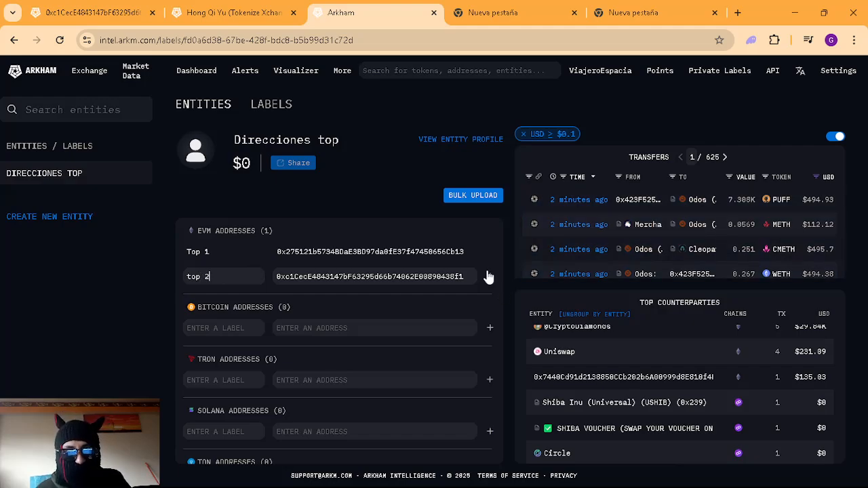
left_click(491, 277)
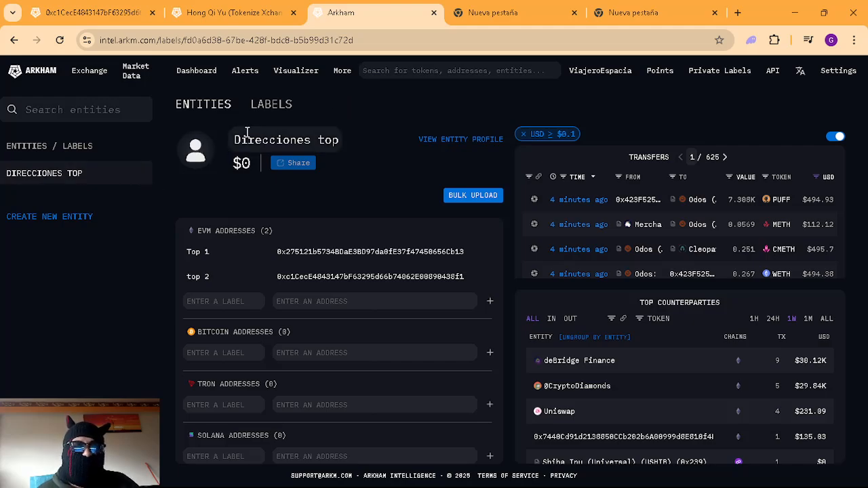
left_click(263, 109)
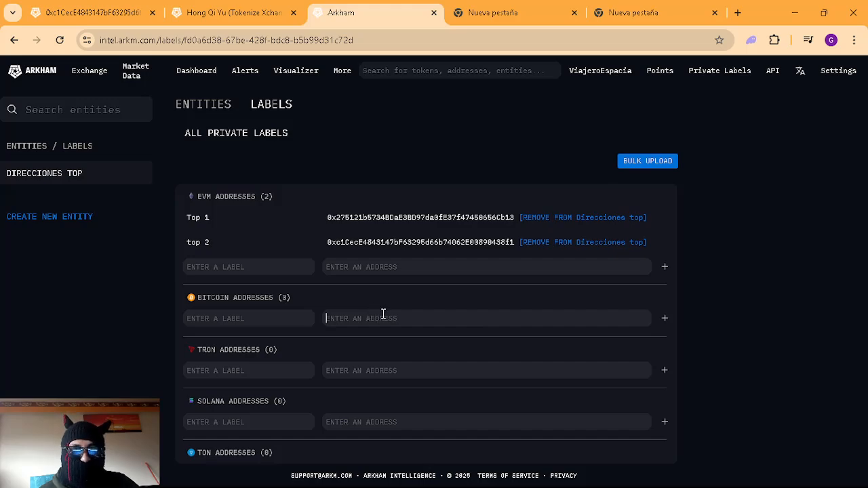
left_click(200, 107)
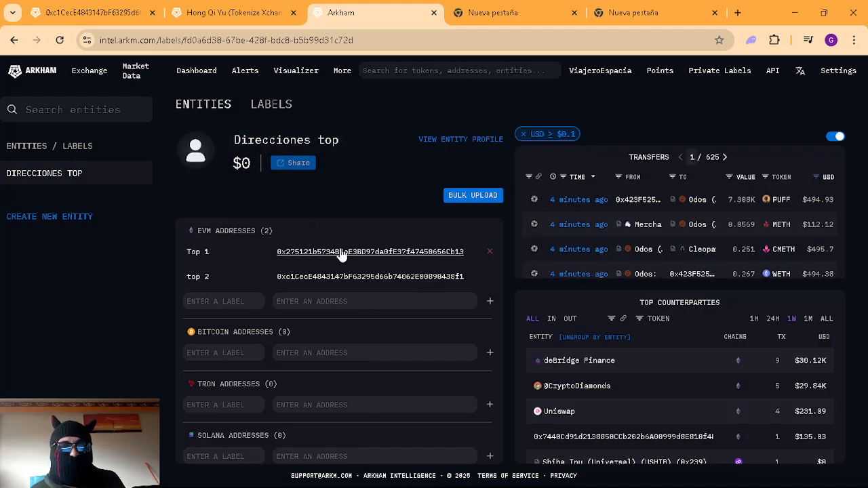
left_click(89, 145)
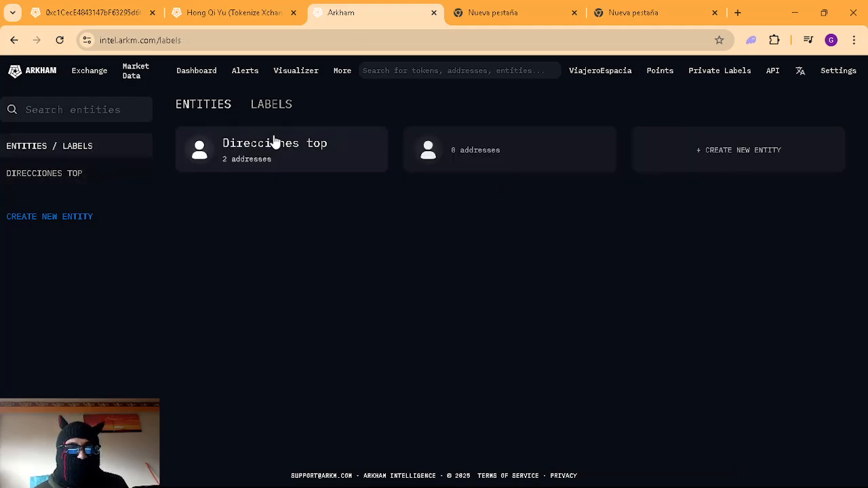
left_click(285, 159)
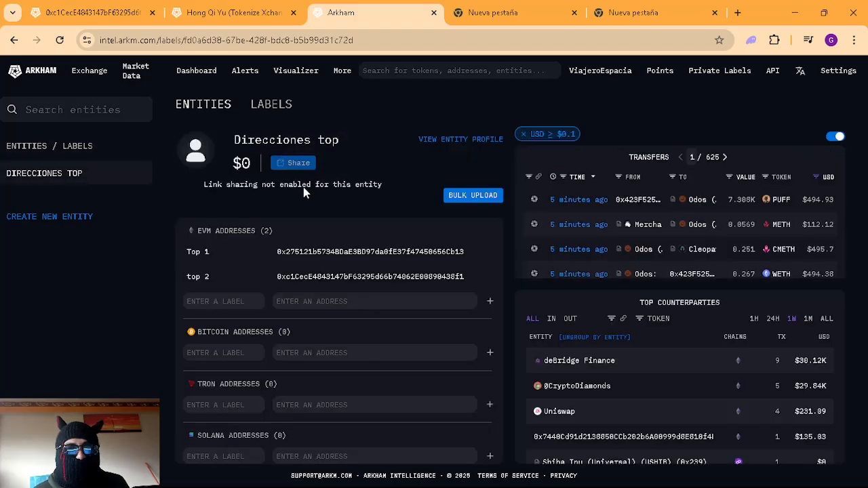
Step: Review the Top 1 address's explorer page, then return to Direcciones top, now showing $528.89K
left_click(359, 252)
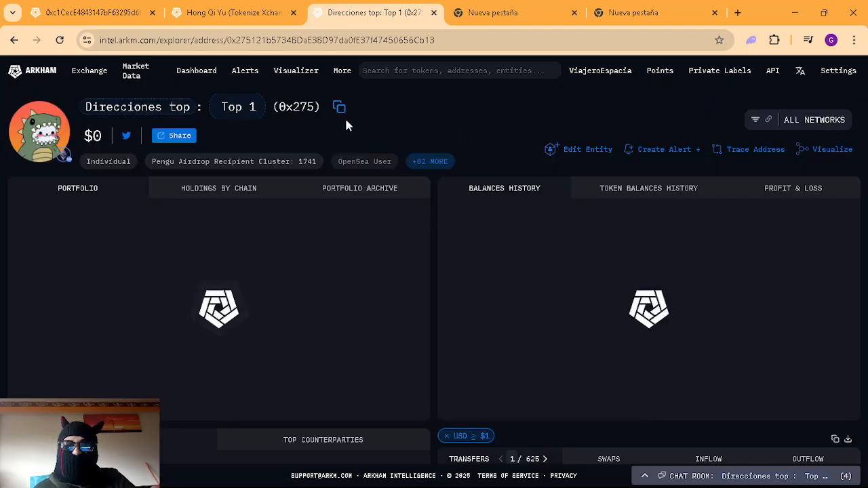
scroll(784, 249, "down", 5)
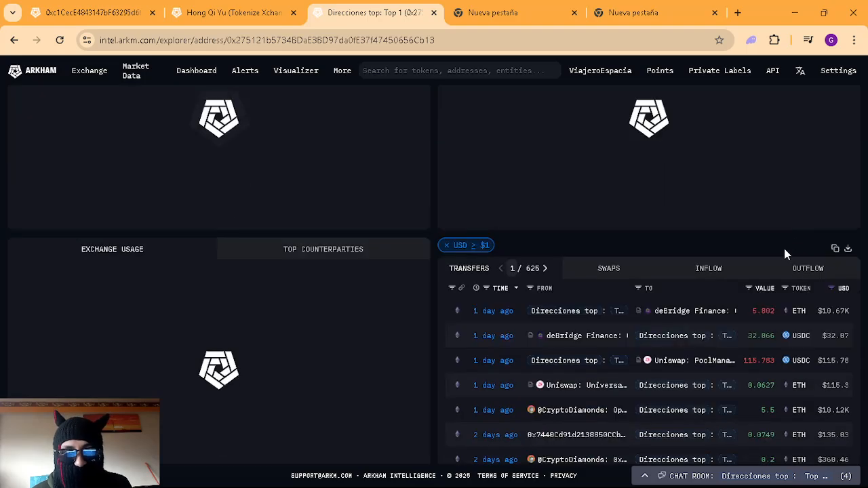
scroll(809, 280, "up", 5)
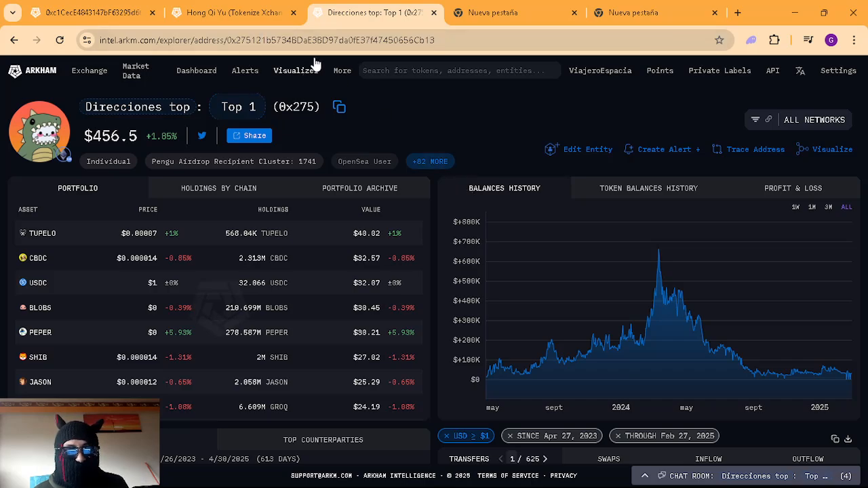
left_click(248, 8)
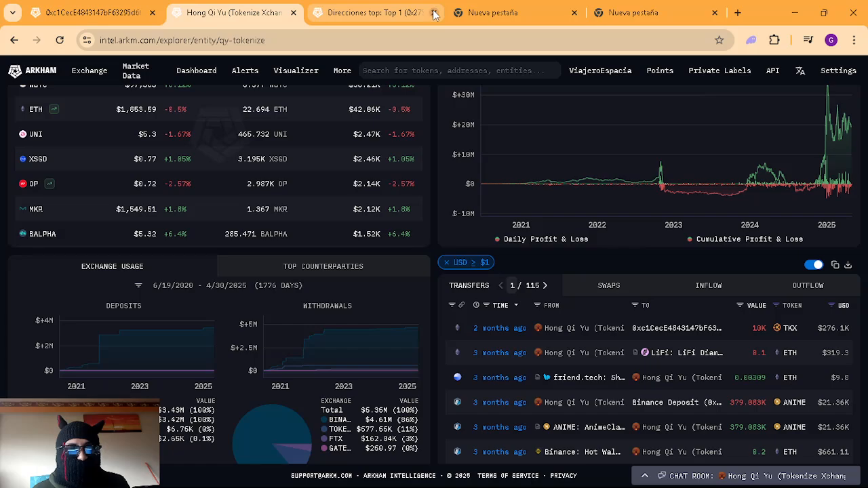
left_click(376, 9)
left_click(14, 40)
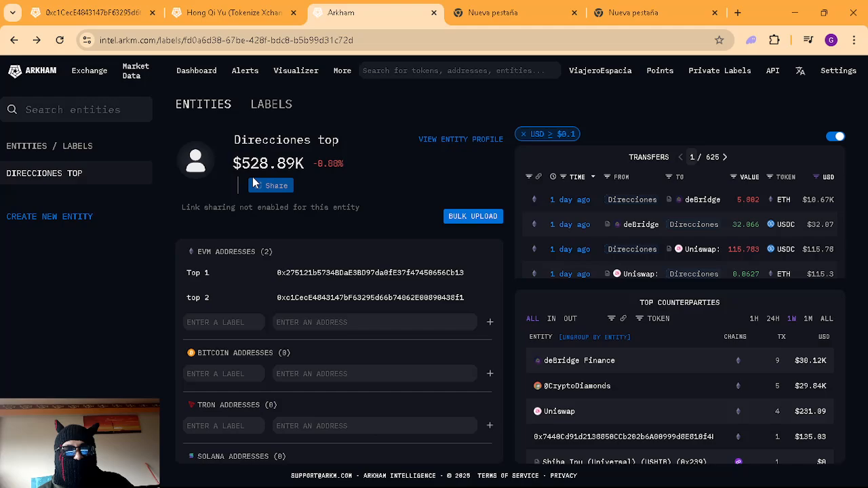
left_click_drag(232, 163, 311, 178)
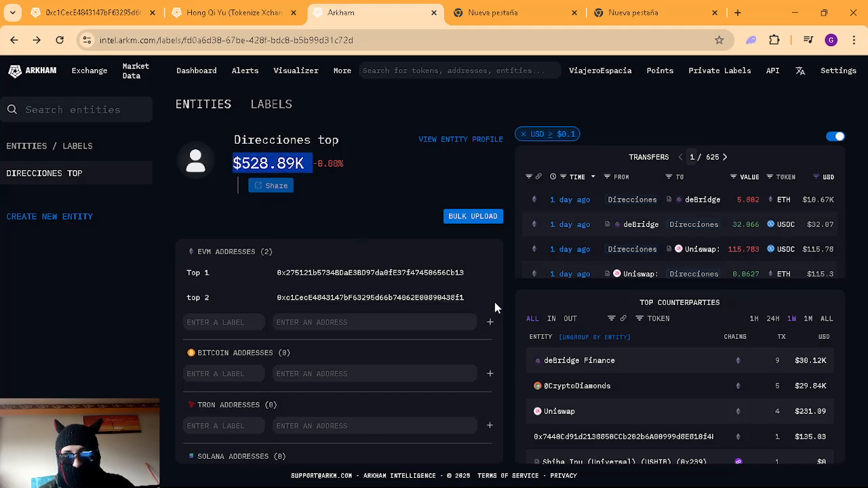
left_click_drag(495, 302, 283, 255)
left_click(391, 207)
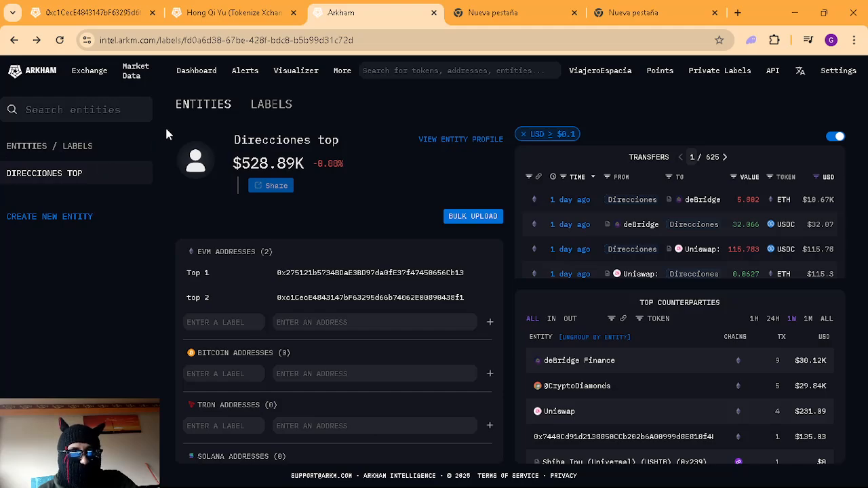
Step: Open Alerts Home, showing the featured CEX withdrawals, Lazarus Group and VC funds alerts
left_click(245, 71)
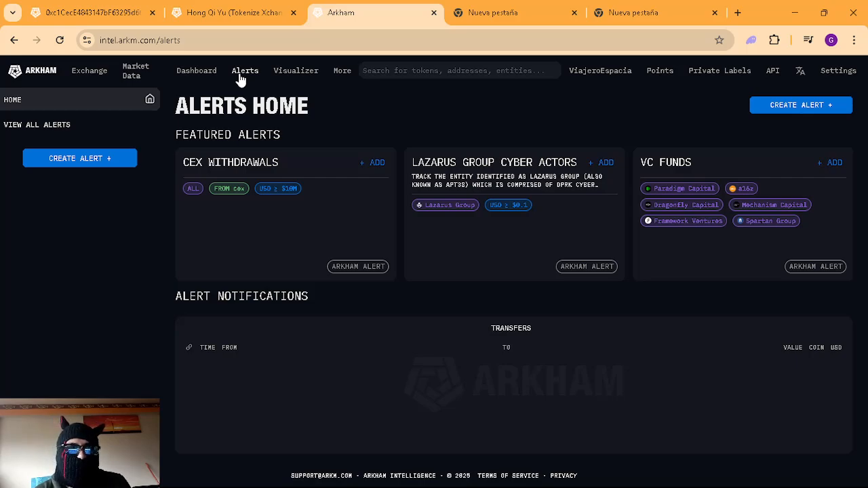
left_click(234, 13)
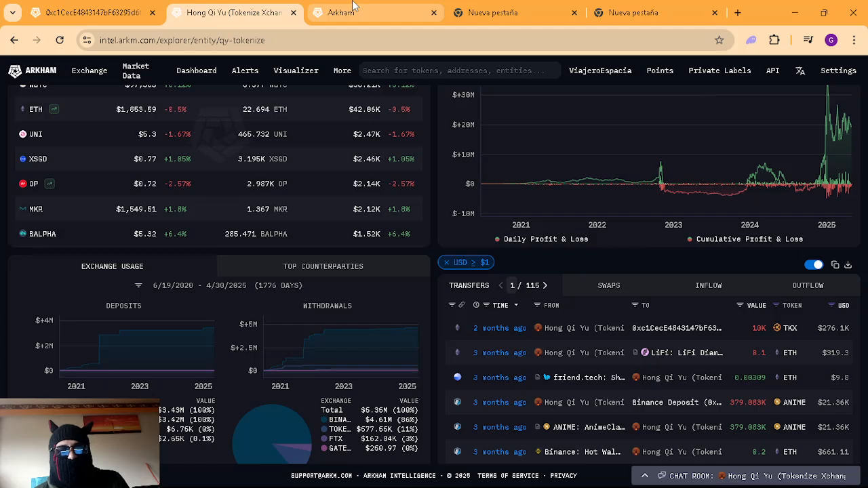
left_click(353, 7)
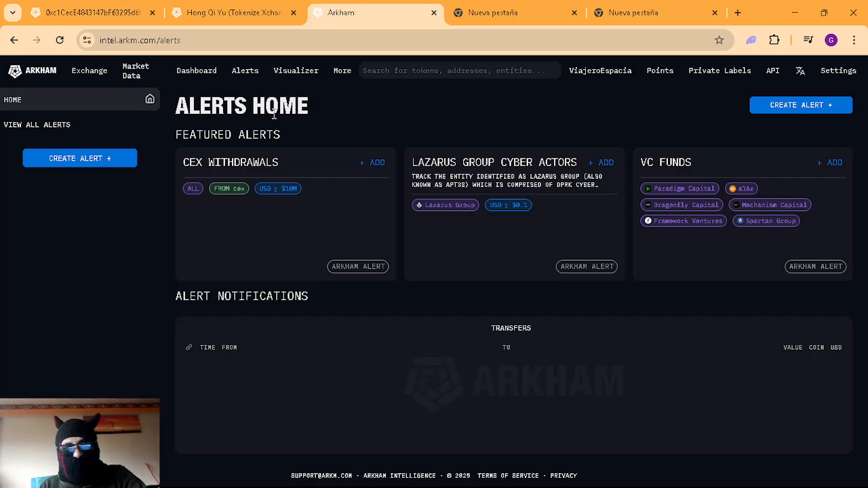
Step: From all alerts, create a new alert and rename 'Untitled Alert' to 'nueva alert'
left_click(93, 124)
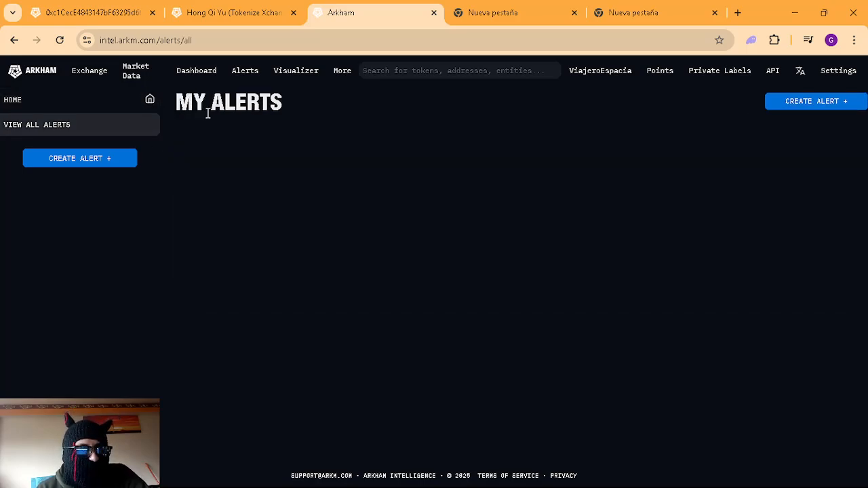
left_click(119, 162)
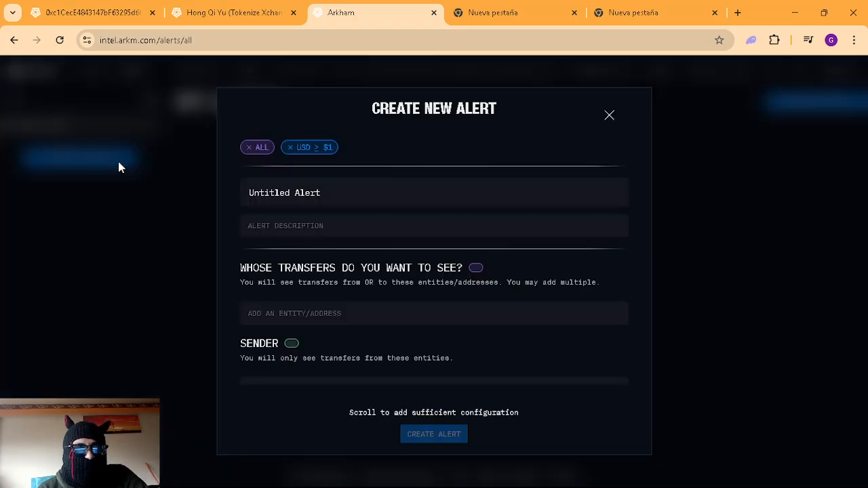
left_click(324, 195)
left_click_drag(324, 196, 151, 199)
left_click(152, 199)
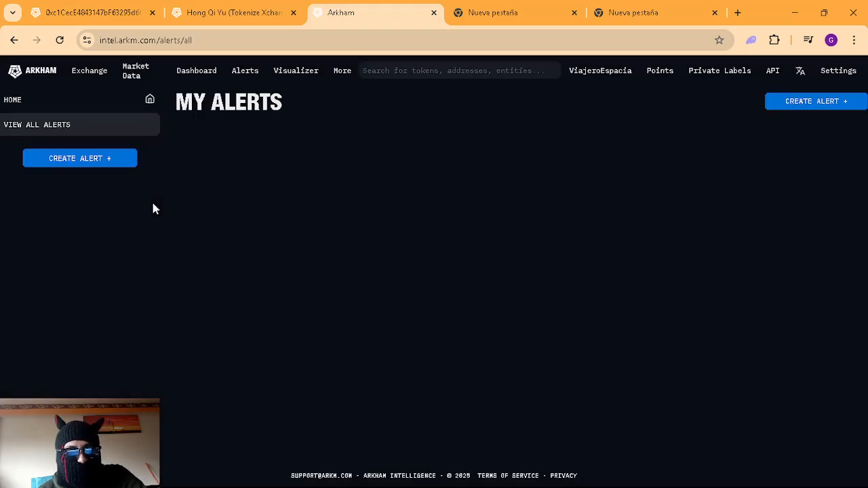
left_click(118, 159)
left_click_drag(352, 197, 245, 184)
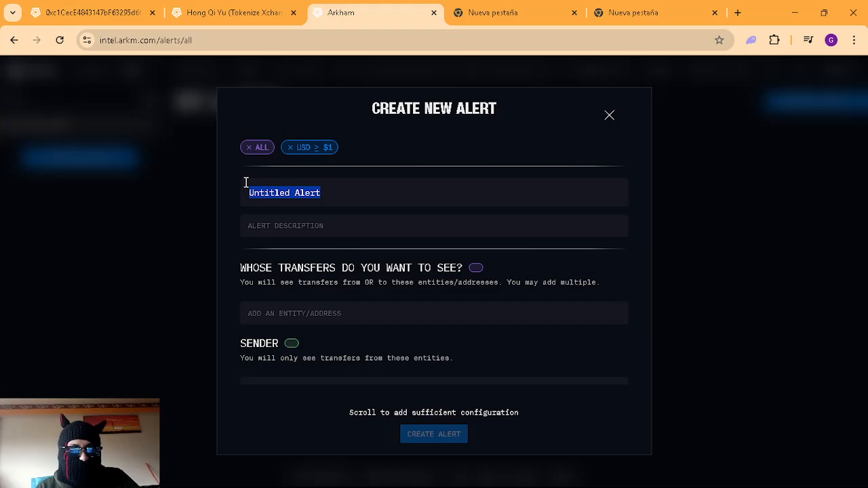
type("nueva alert")
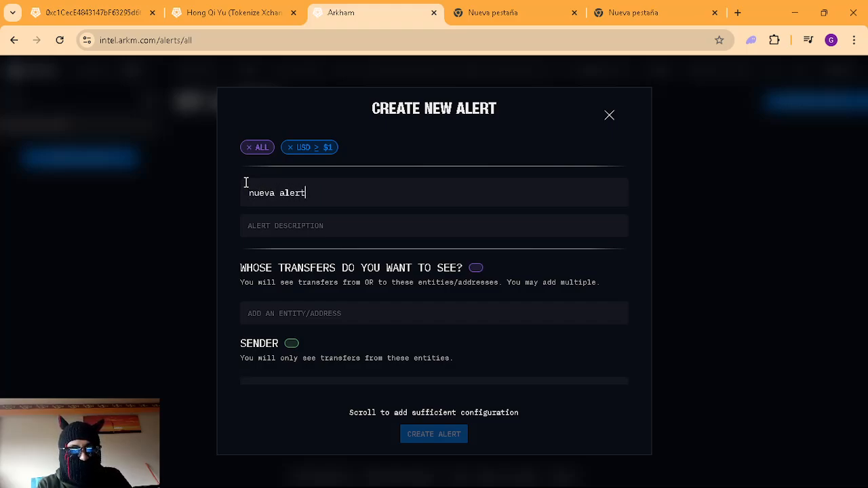
Step: Enter 'entidad del chinito' as the alert description
left_click(331, 223)
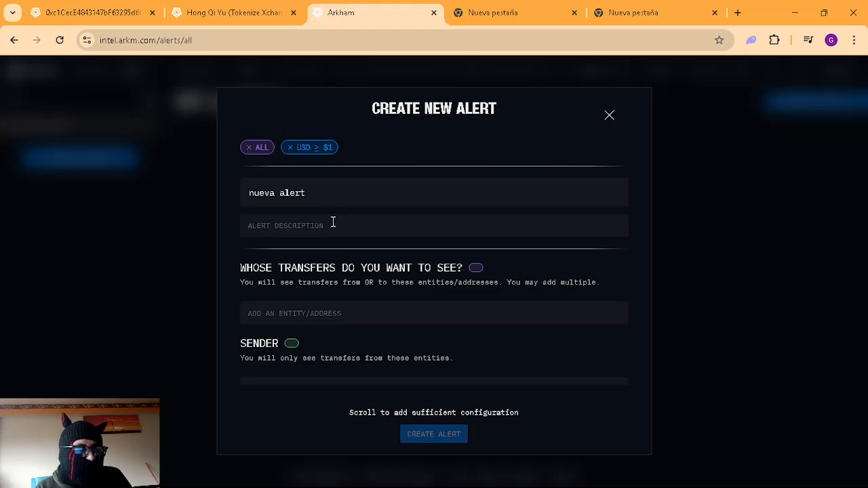
type("en")
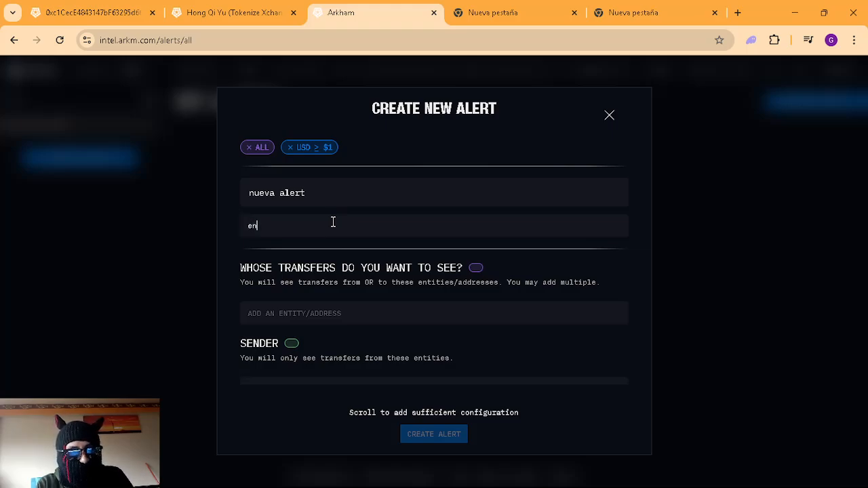
type("tidad del")
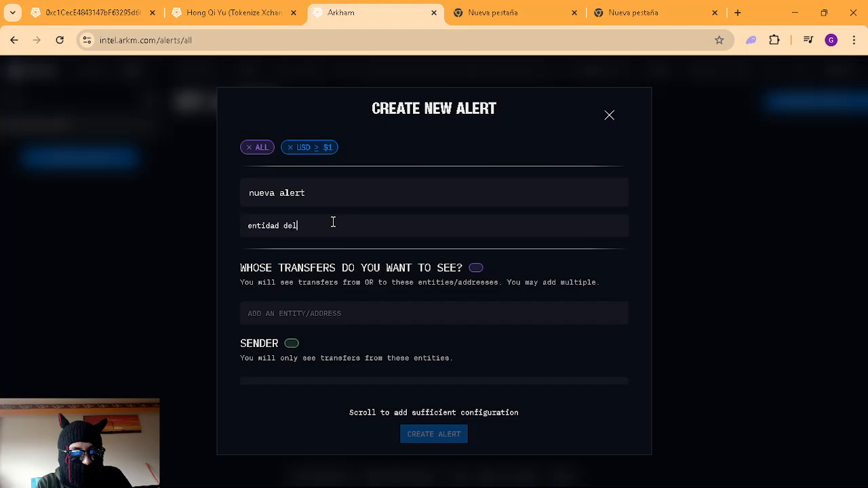
type(" chinito")
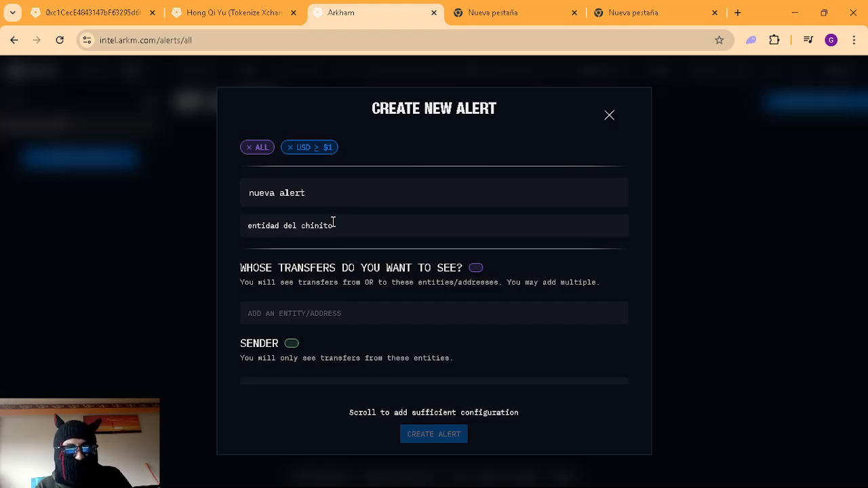
scroll(407, 264, "down", 1)
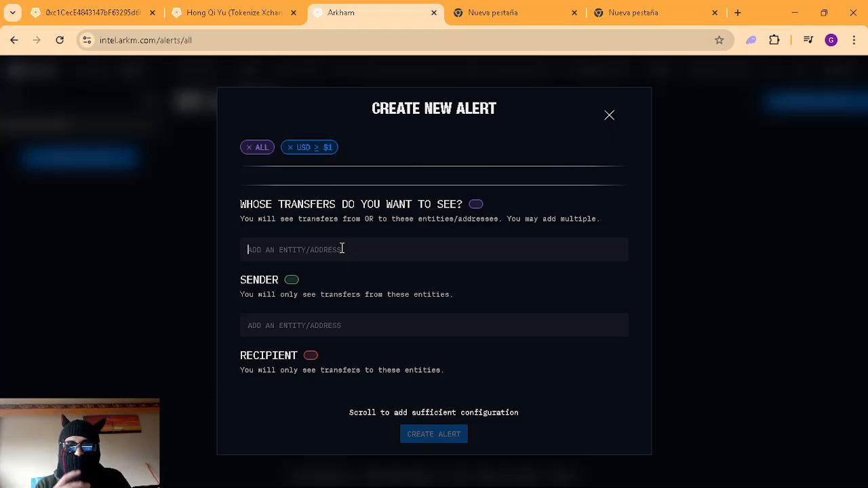
Step: Paste the name Hong Qi Yu into the entity search and select Hong Qi Yu (Tokenize Xchange)
type("di")
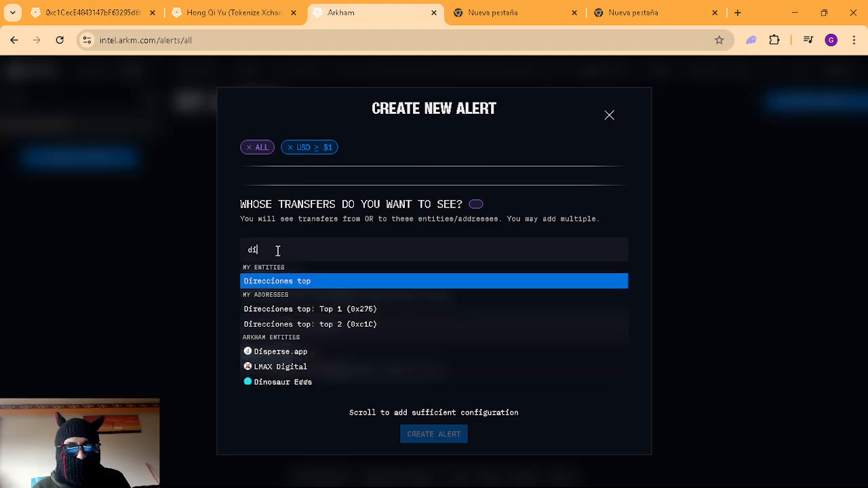
key("BackSpace")
key("BackSpace")
left_click(233, 14)
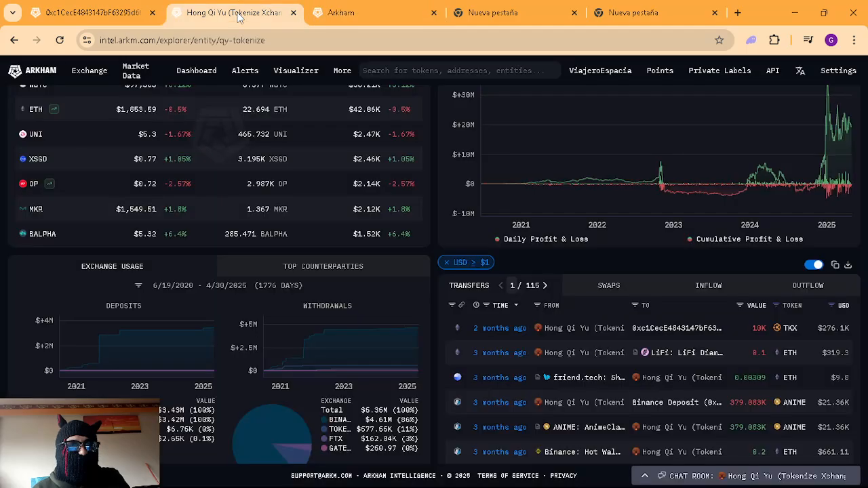
scroll(414, 309, "up", 3)
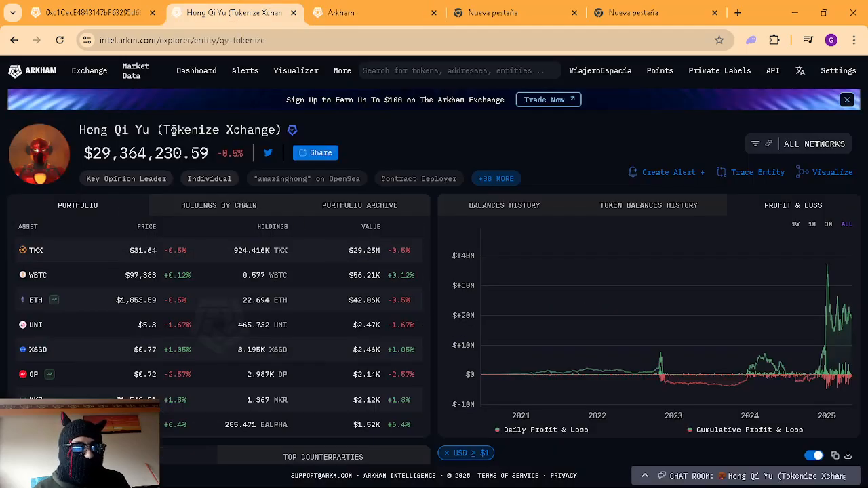
left_click_drag(156, 129, 79, 130)
key("ctrl+c")
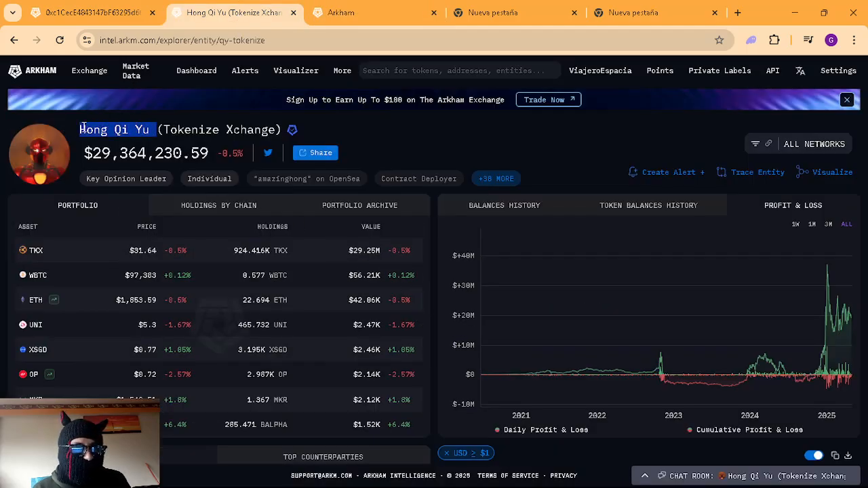
left_click(382, 10)
key("ctrl+v")
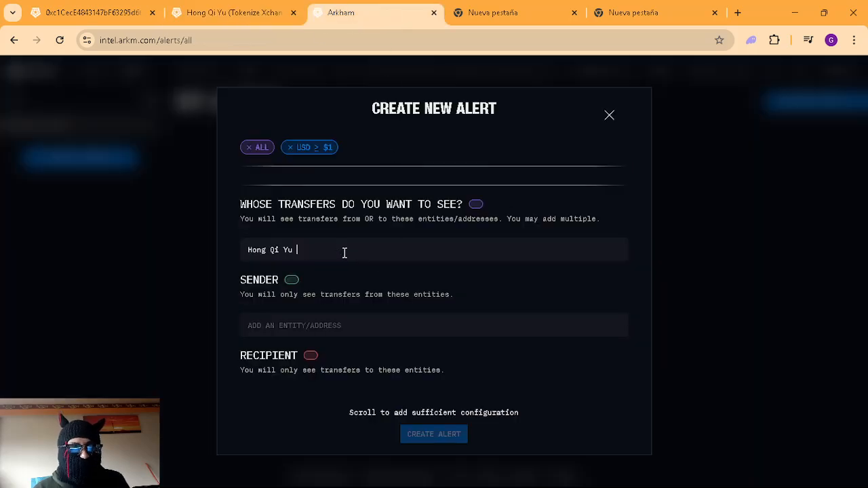
key("BackSpace")
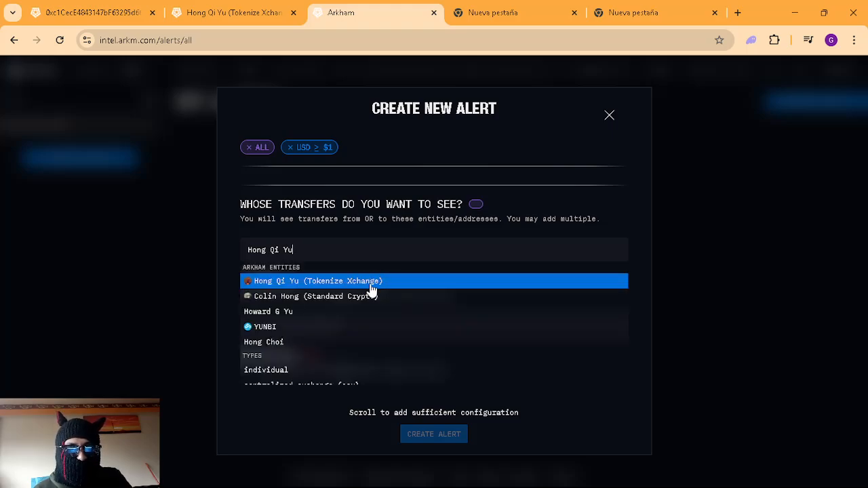
left_click(371, 281)
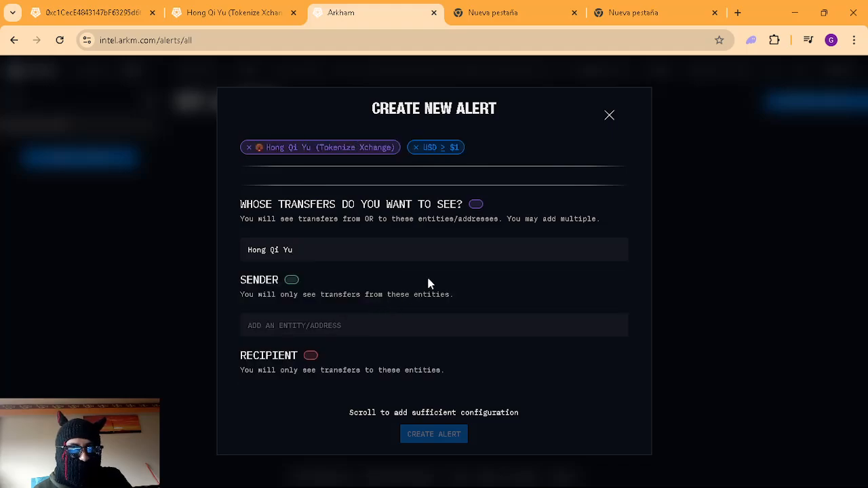
scroll(476, 252, "down", 1)
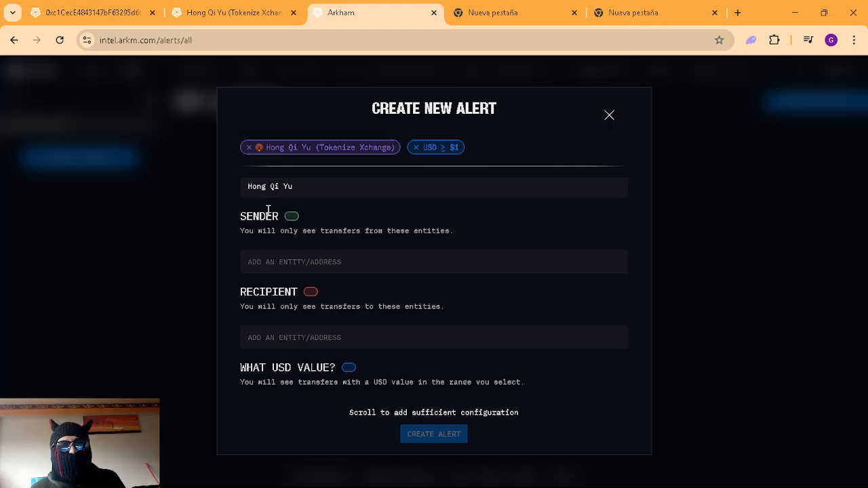
left_click(276, 262)
left_click(233, 13)
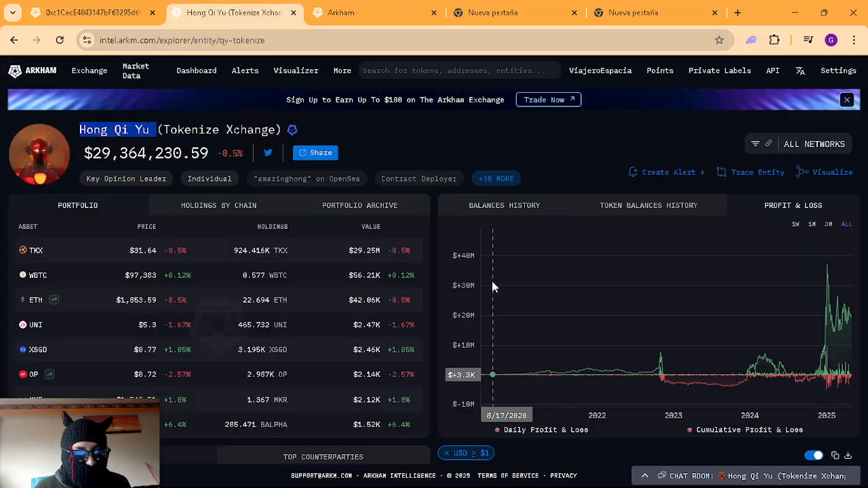
scroll(404, 319, "down", 2)
scroll(645, 446, "down", 4)
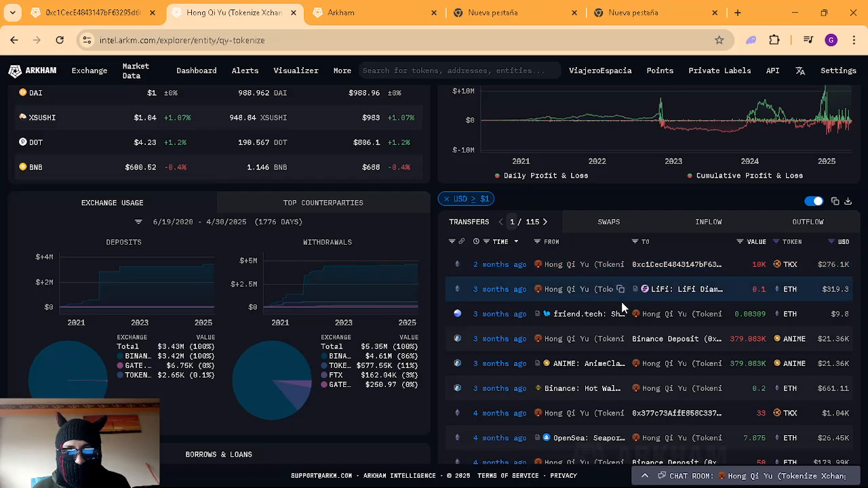
left_click(621, 314)
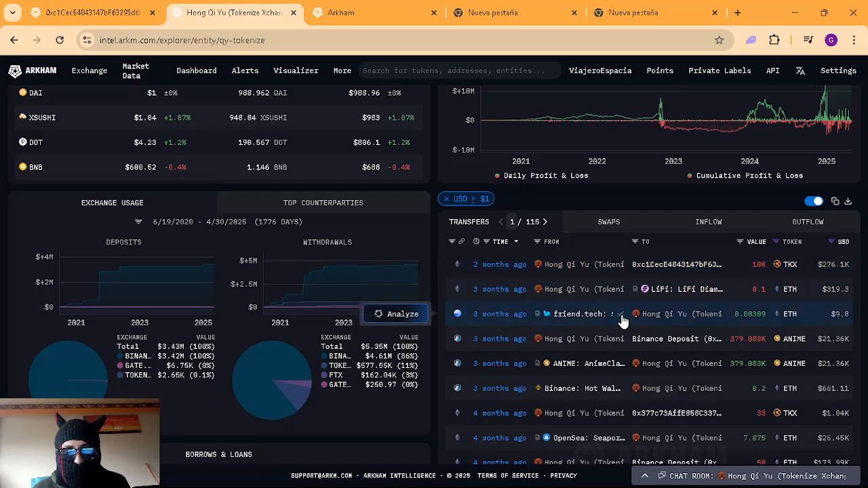
left_click(341, 7)
left_click(337, 272)
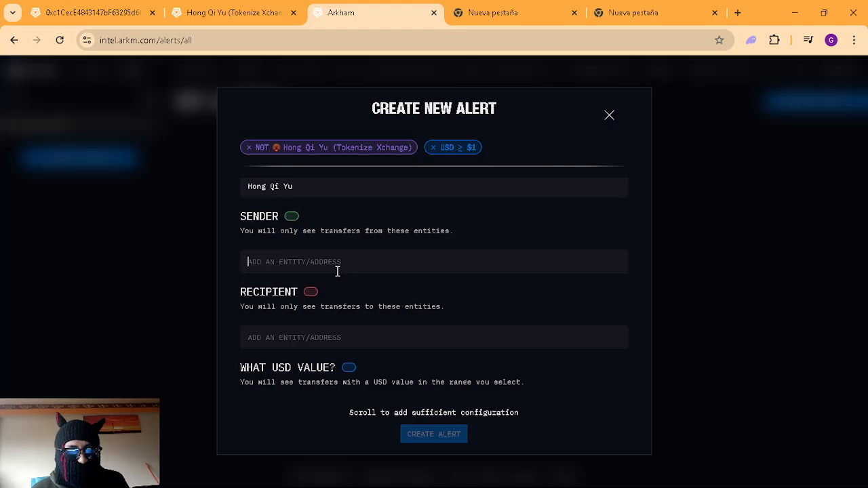
key("ctrl+v")
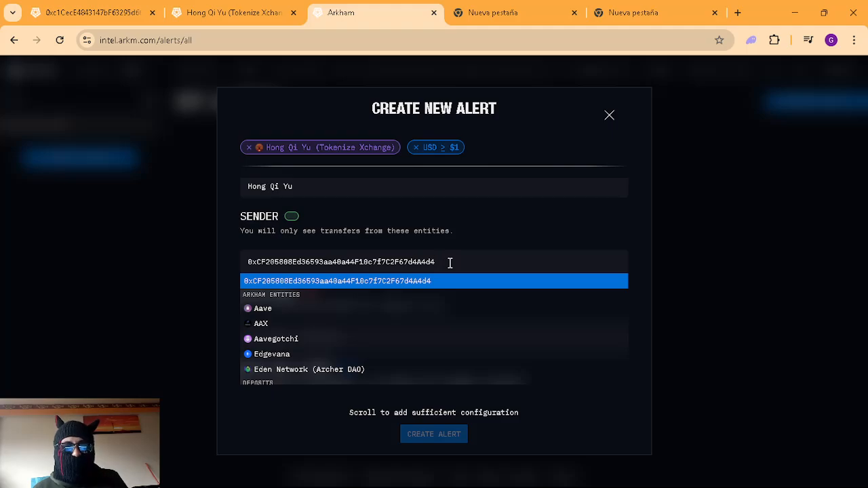
left_click_drag(450, 263, 236, 272)
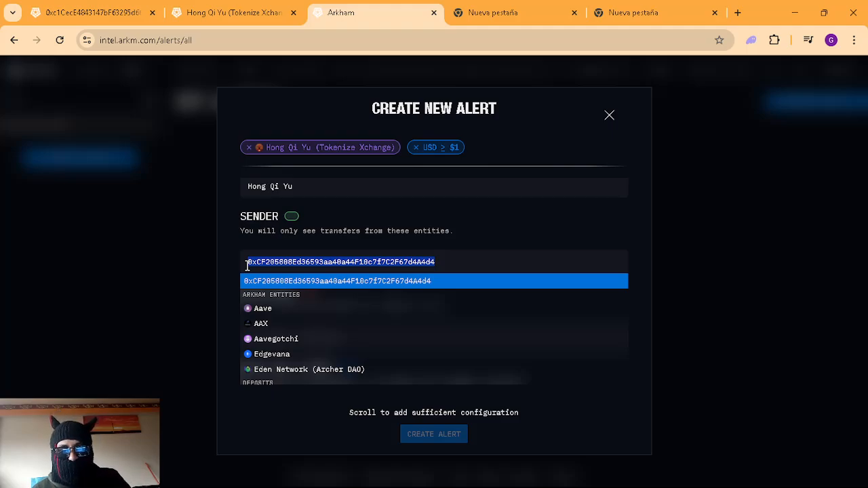
key("BackSpace")
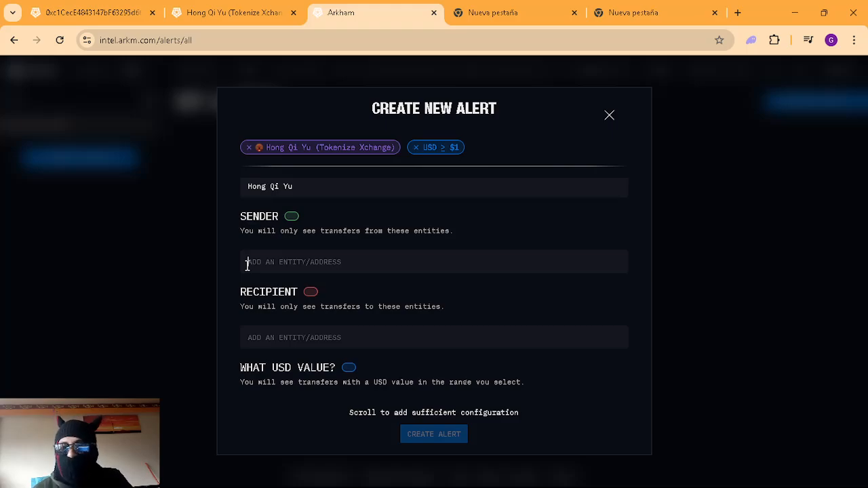
scroll(477, 234, "down", 1)
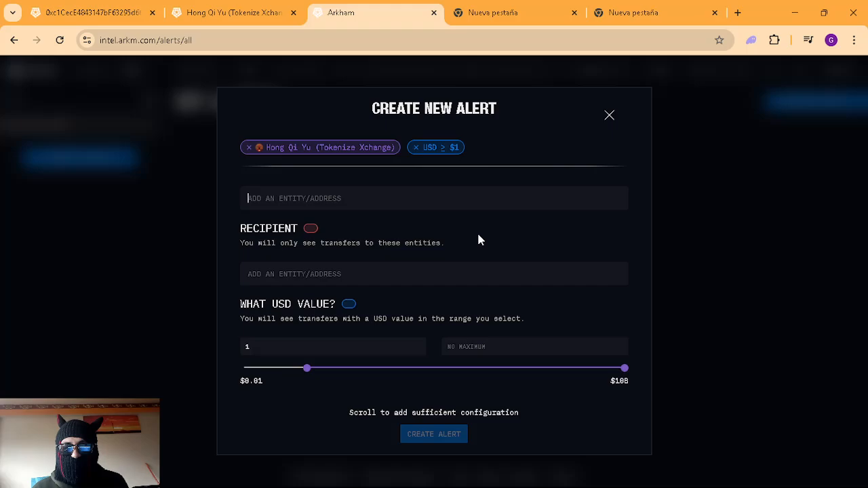
scroll(477, 234, "up", 1)
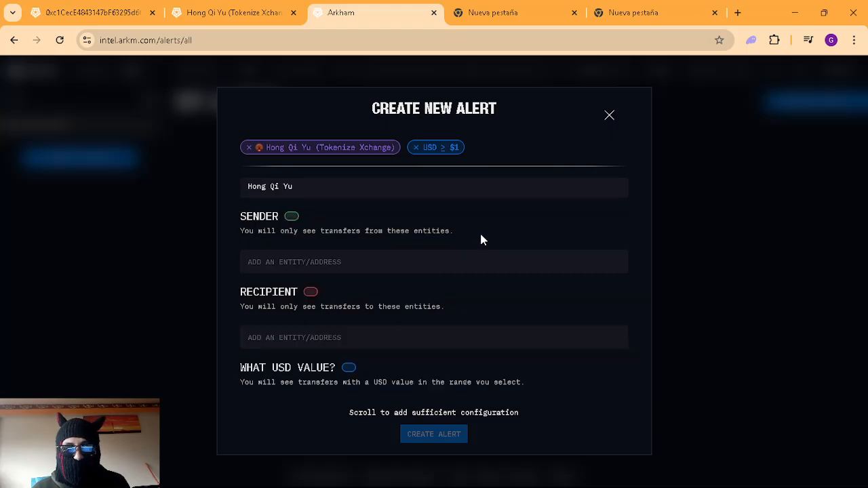
left_click(473, 339)
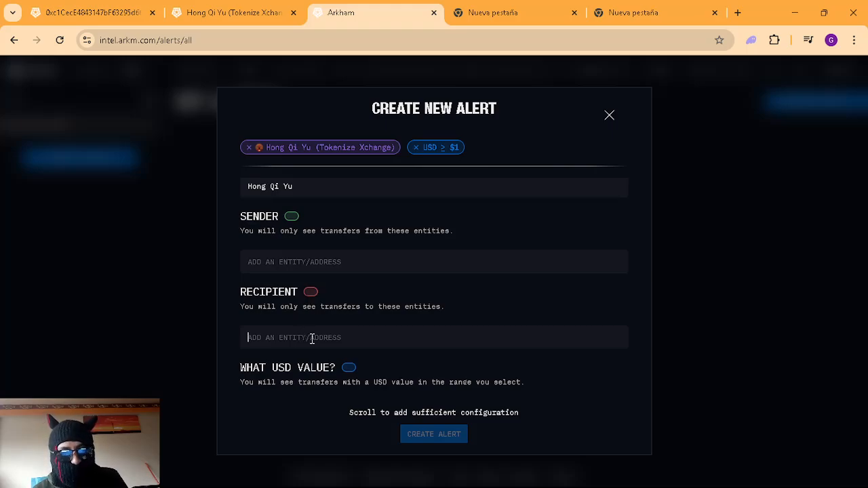
key("ctrl+v")
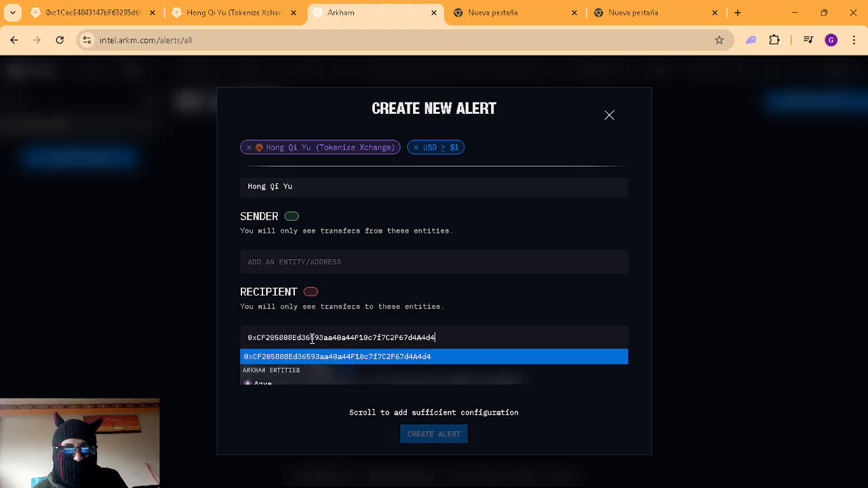
left_click_drag(447, 337, 133, 332)
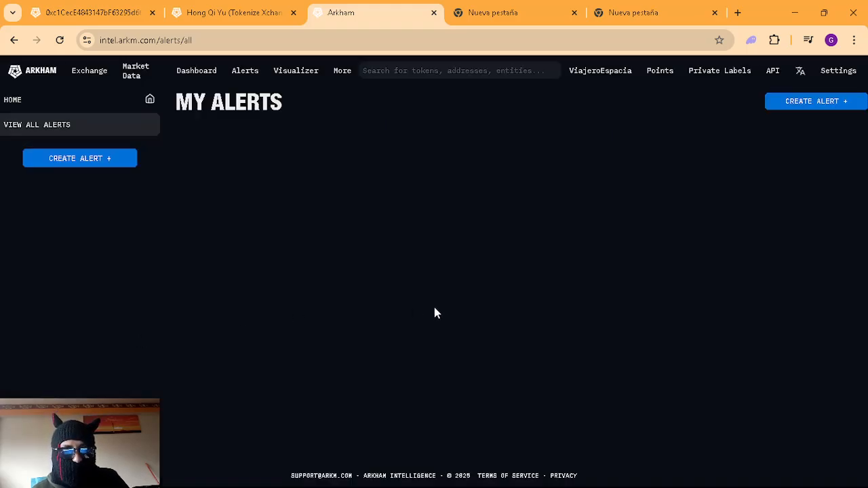
left_click(93, 158)
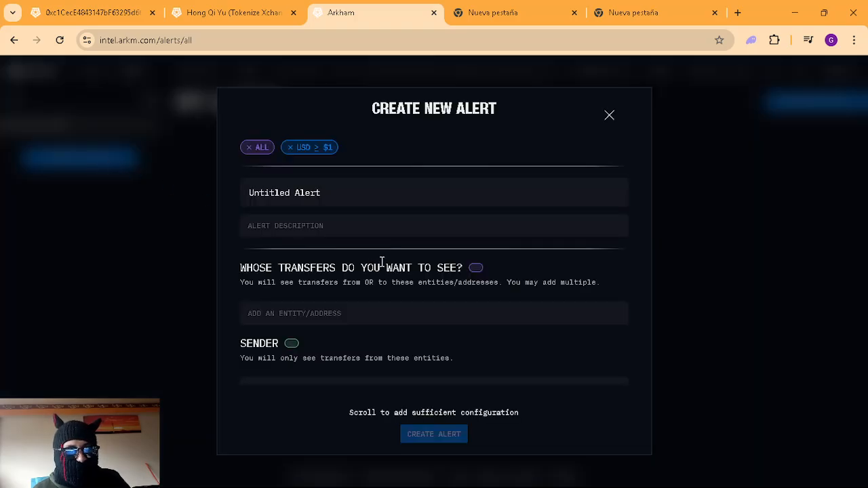
scroll(434, 271, "down", 3)
left_click(485, 280)
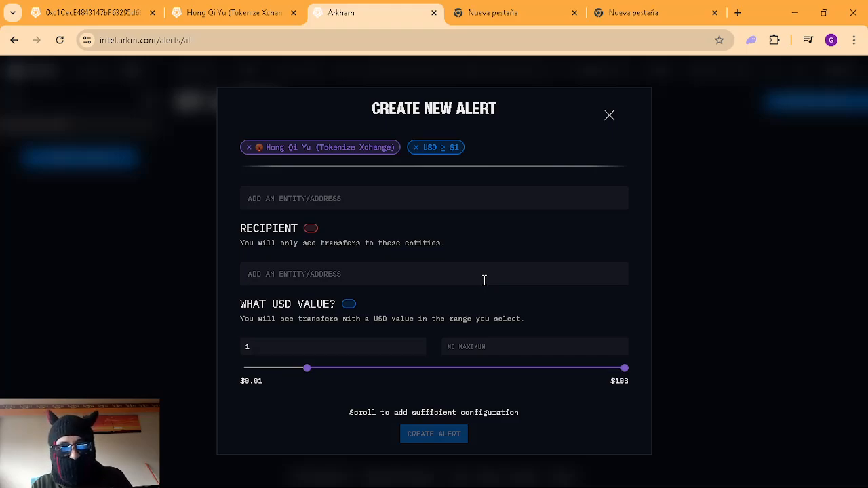
type("b")
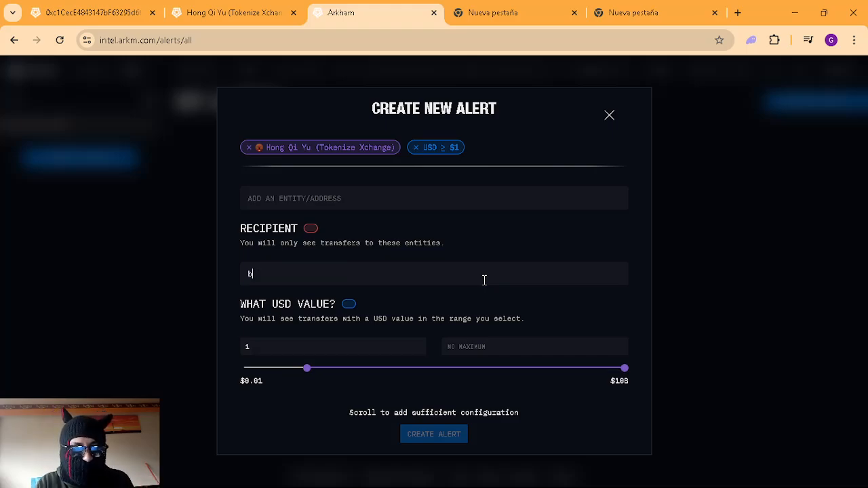
type("ina")
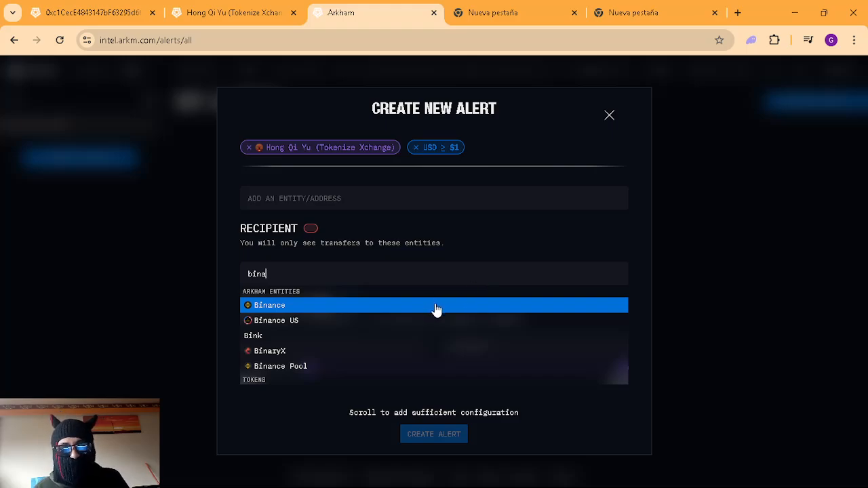
key("BackSpace")
key("BackSpace")
key("BackSpace")
key("BackSpace")
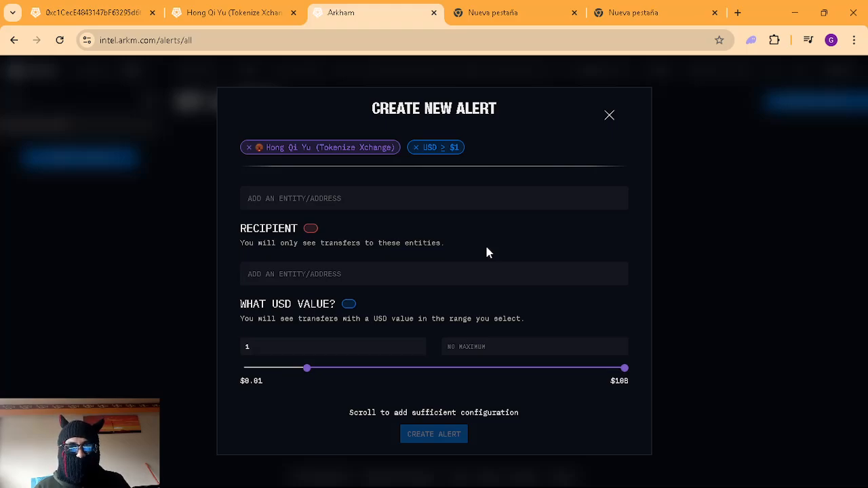
scroll(488, 253, "down", 1)
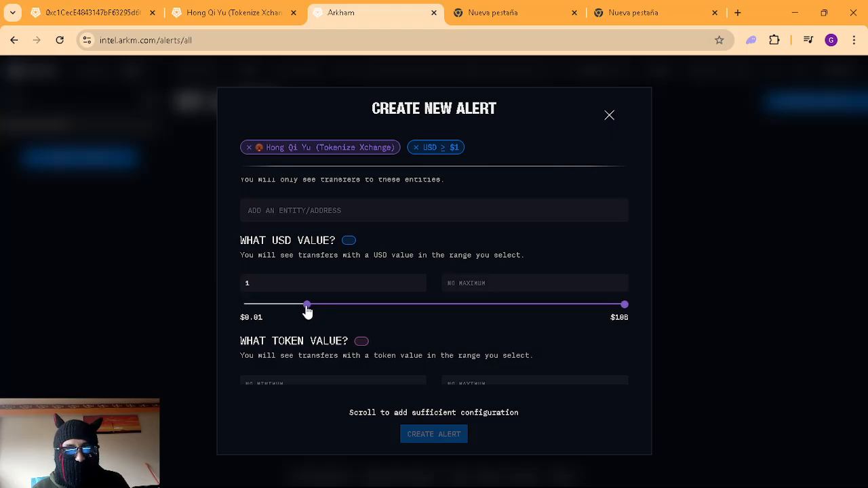
Step: Drag the USD slider's minimum to $0.1, leaving no maximum
left_click_drag(307, 310, 599, 324)
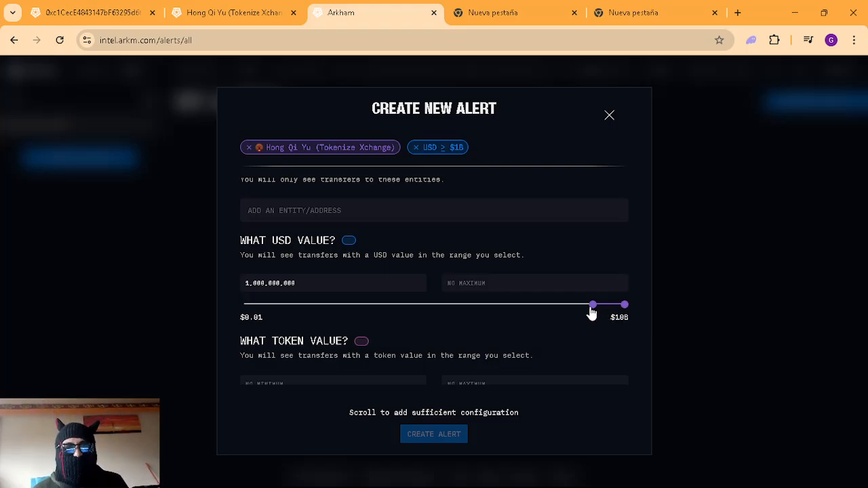
left_click_drag(593, 311, 577, 310)
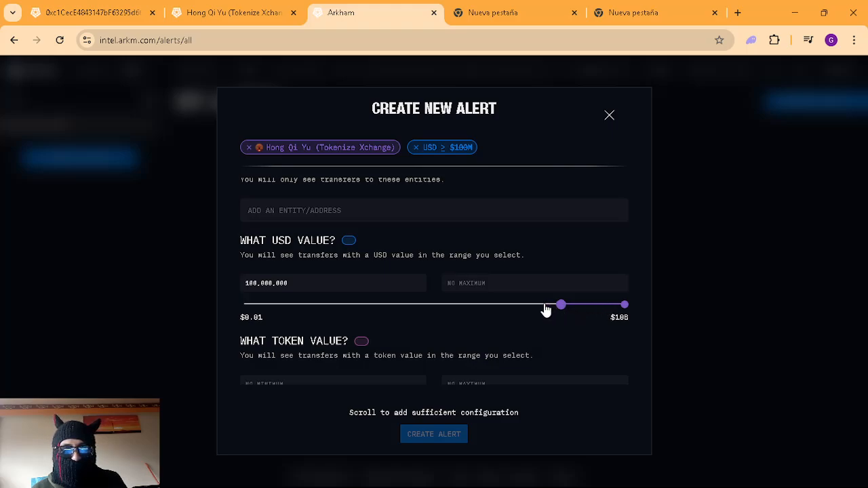
left_click_drag(547, 310, 285, 310)
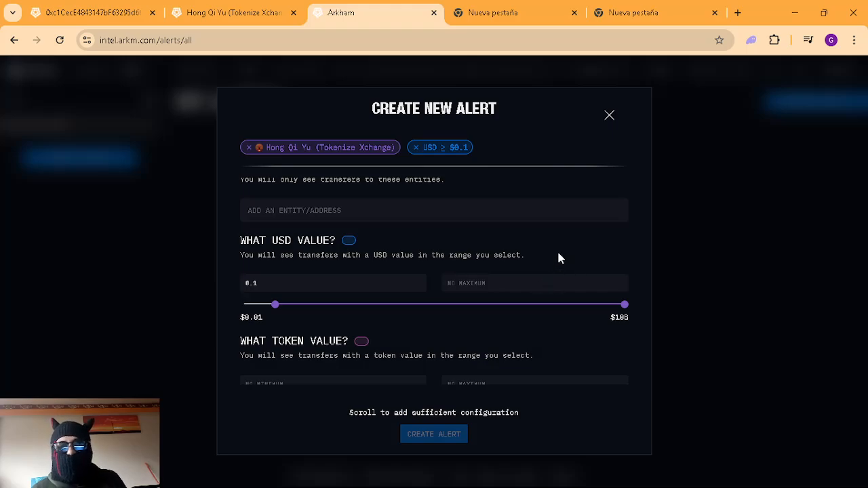
left_click(354, 145)
Step: Set the token value maximum to 10,000,000,000, adding a VALUE ≤ 10B filter
scroll(585, 239, "down", 1)
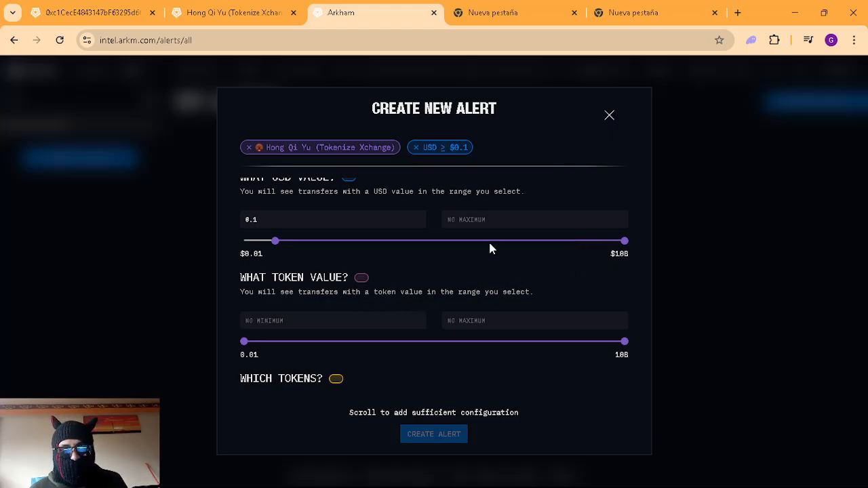
scroll(378, 206, "up", 1)
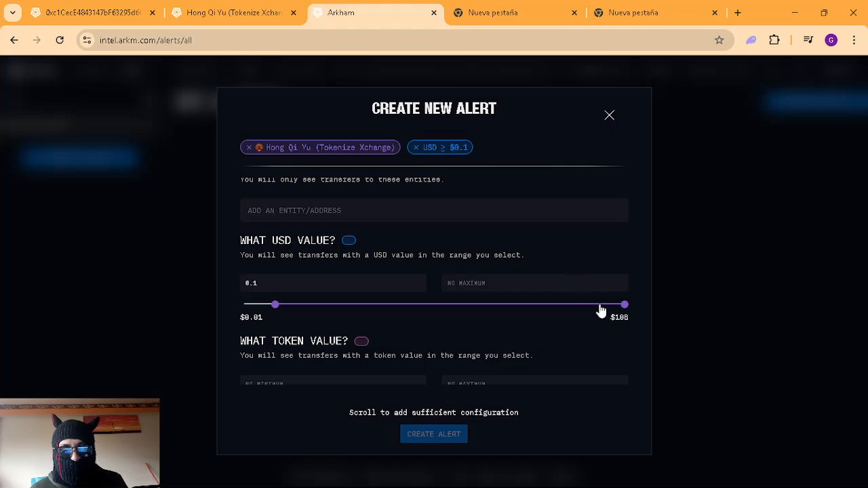
scroll(575, 308, "down", 1)
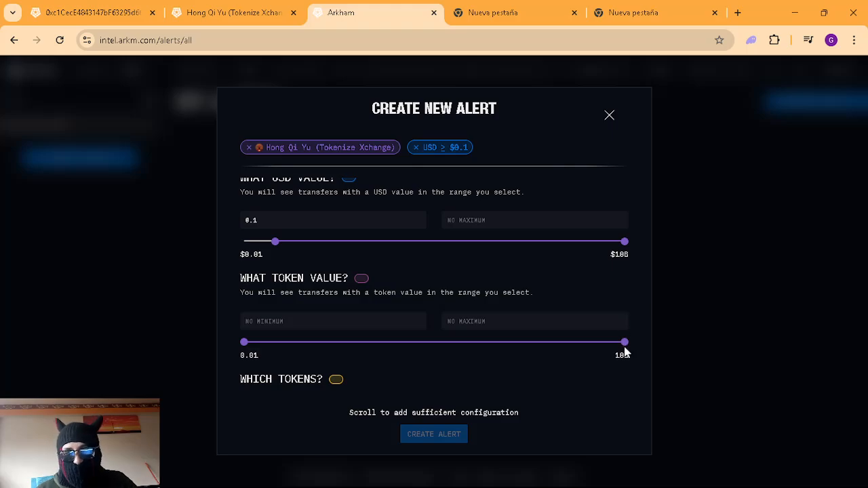
left_click_drag(624, 343, 340, 350)
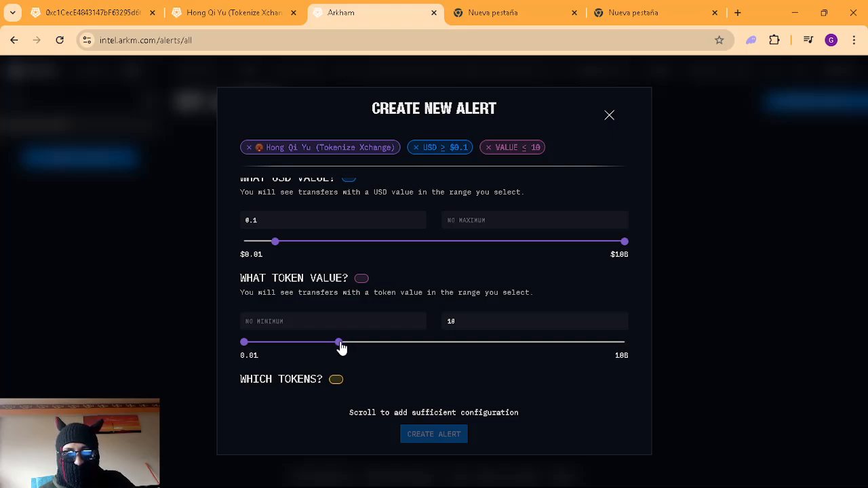
left_click_drag(341, 348, 636, 354)
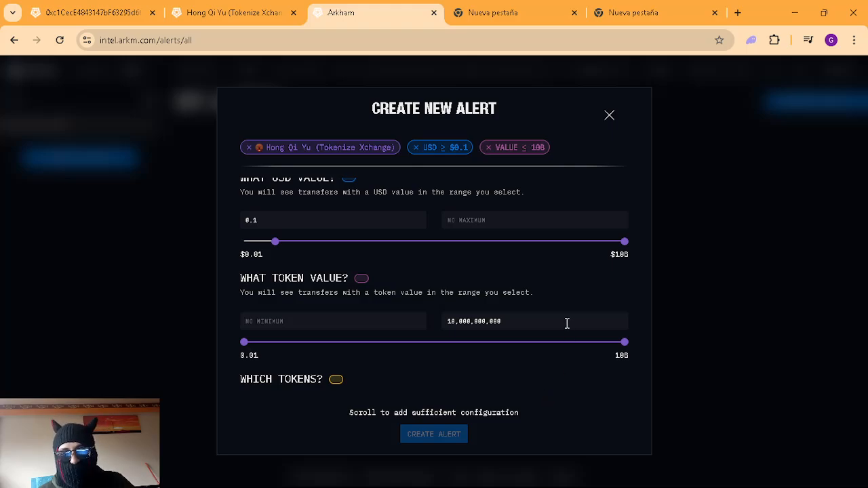
scroll(556, 377, "down", 2)
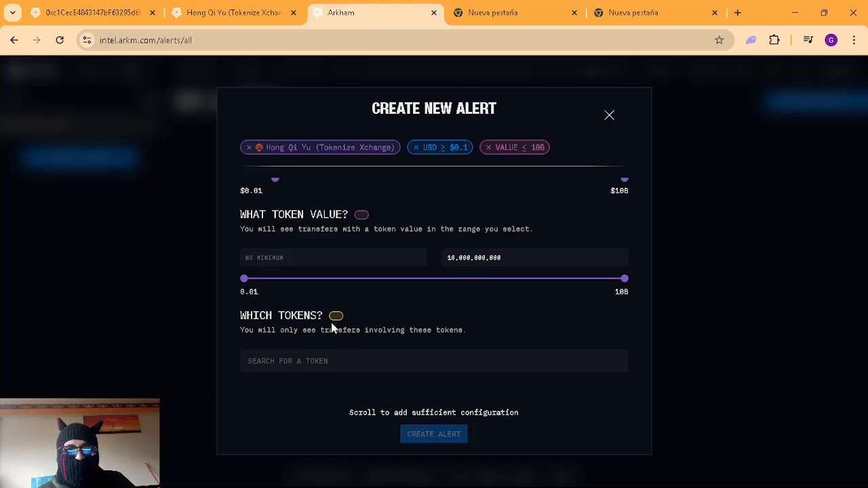
Step: Search 'doge', pick Dogecoin as the alert's token filter, then dismiss the alert form
left_click(364, 361)
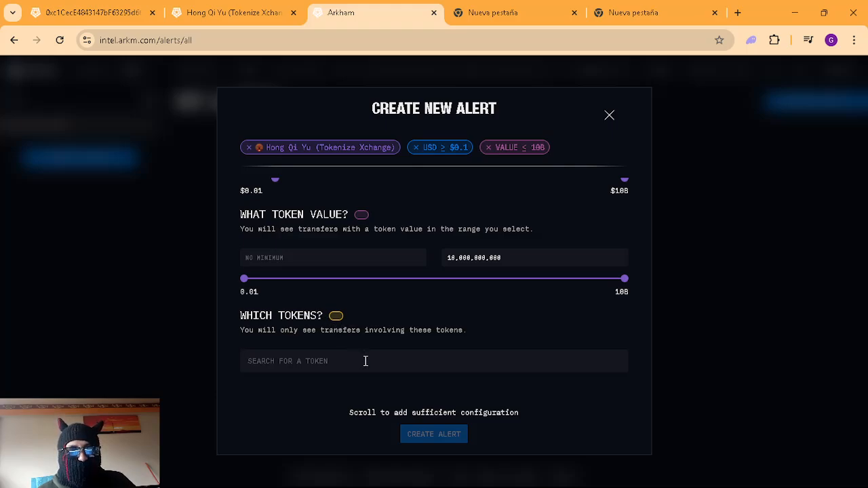
scroll(366, 361, "down", 1)
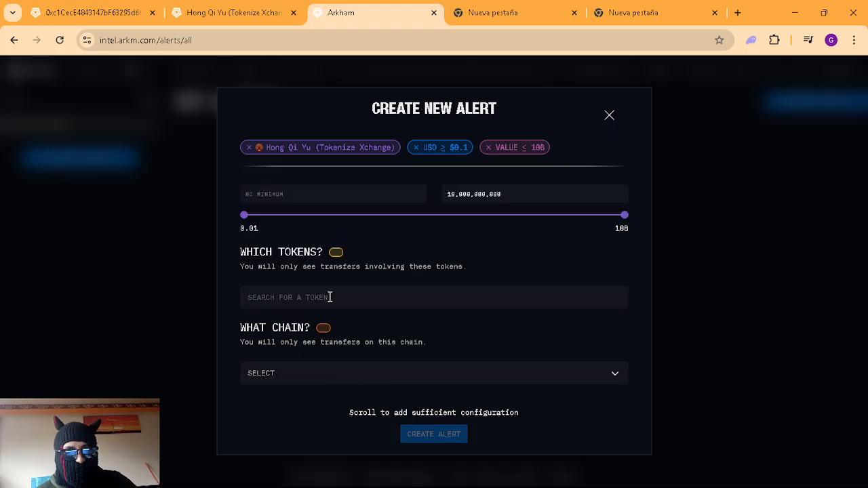
type("do")
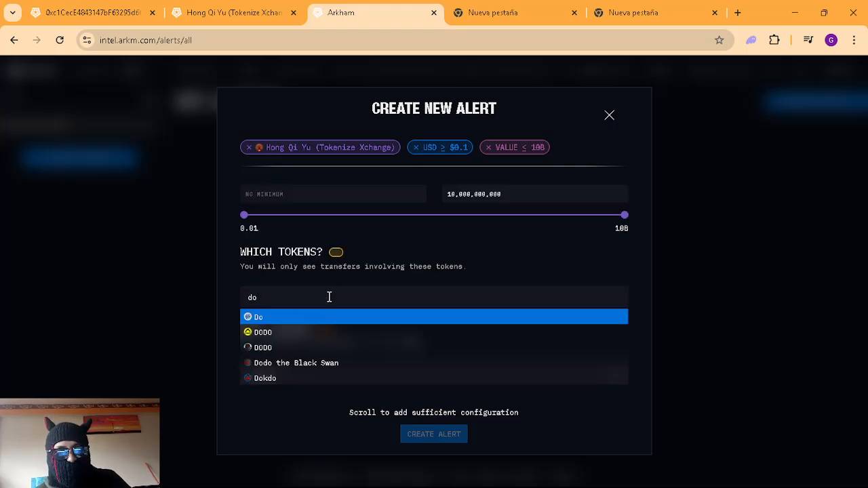
type("ge")
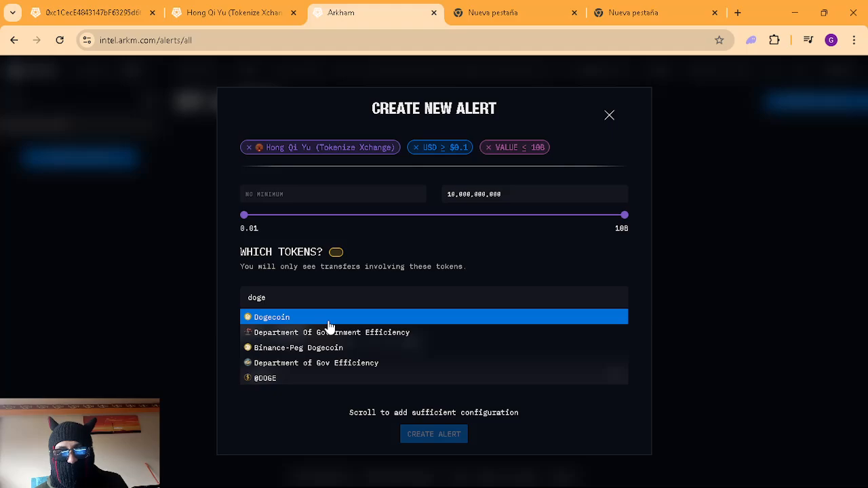
left_click(328, 322)
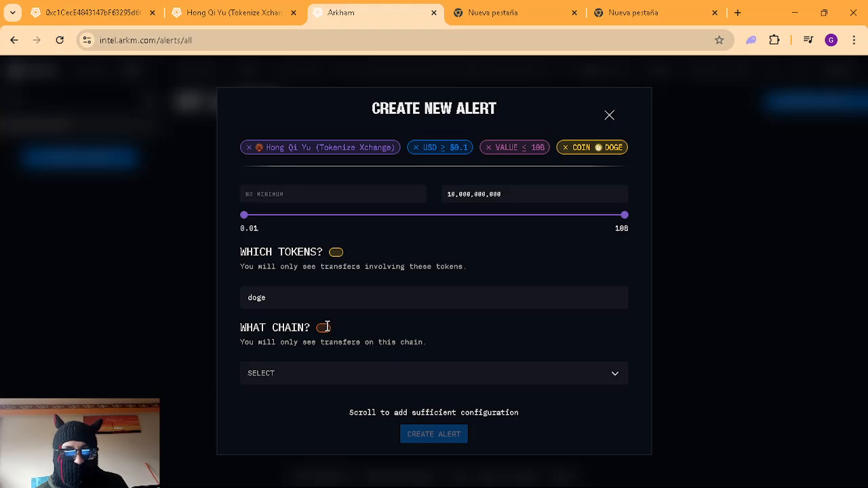
left_click(215, 297)
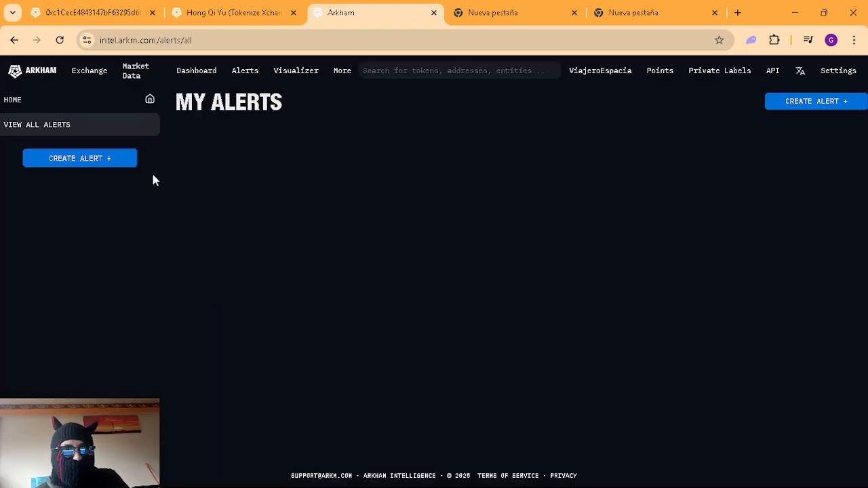
Step: Start a fresh Create New Alert form and enter 'chi' in its description field
left_click(112, 163)
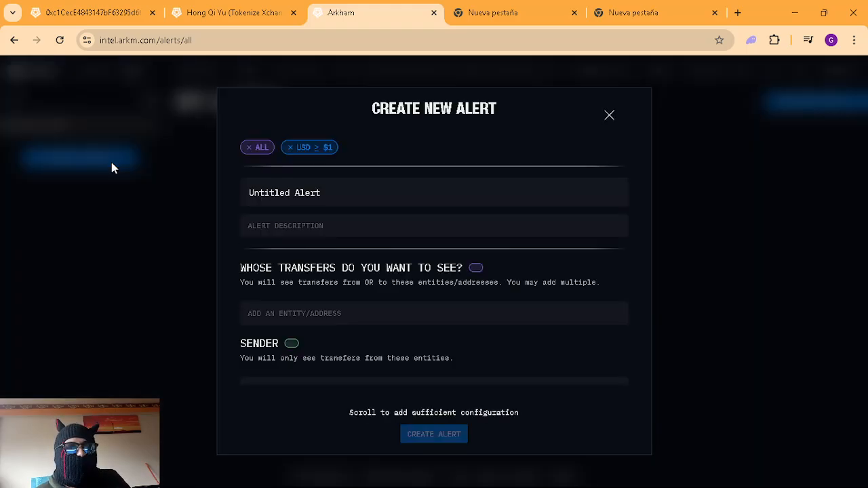
left_click(373, 229)
type("chi")
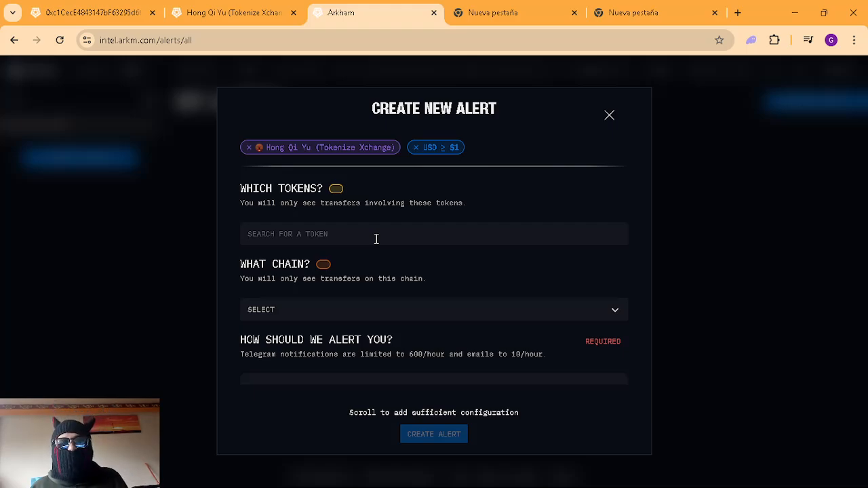
Step: Open the What Chain list twice to view available chains, closing it without choosing
left_click(378, 317)
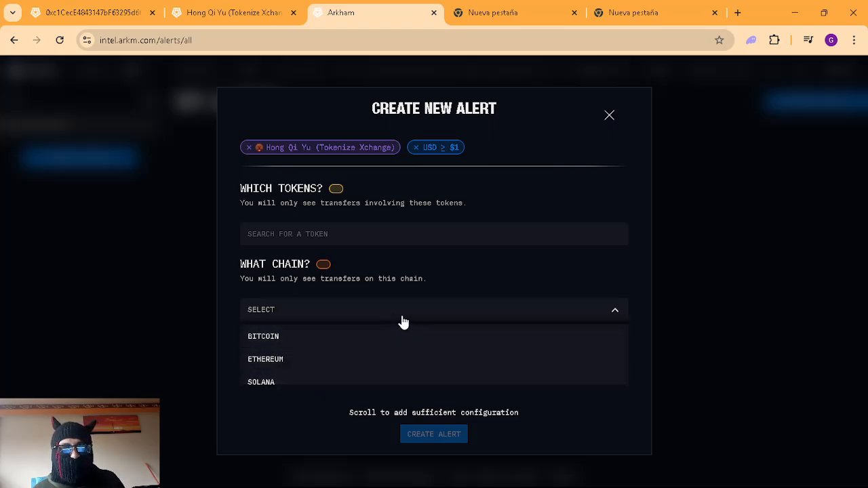
left_click(433, 318)
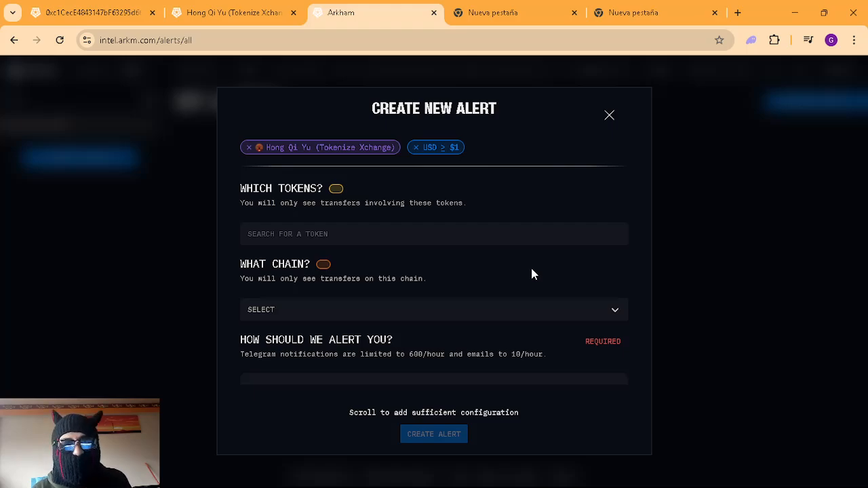
left_click(580, 317)
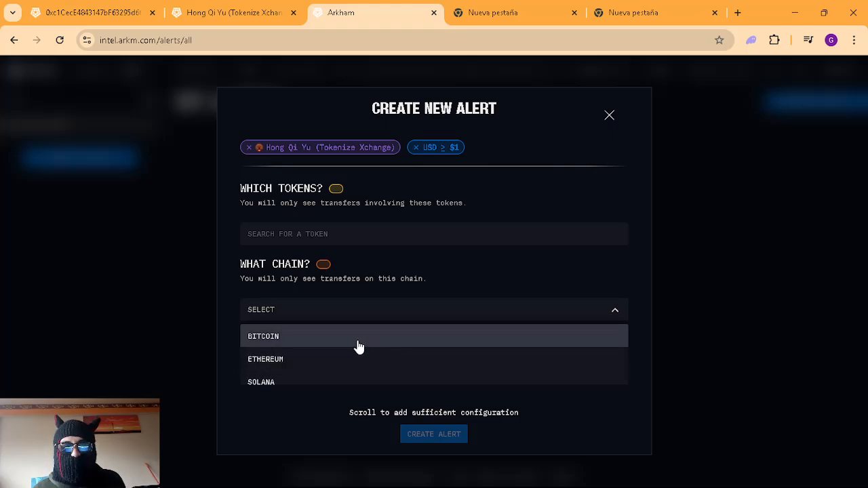
left_click(579, 305)
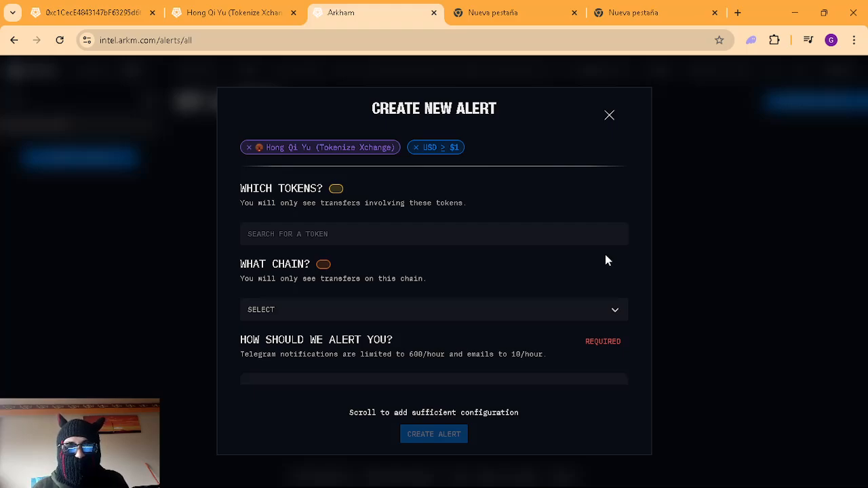
Step: Scroll through the alert form, then discard it with the X
scroll(594, 292, "up", 1)
scroll(588, 338, "down", 1)
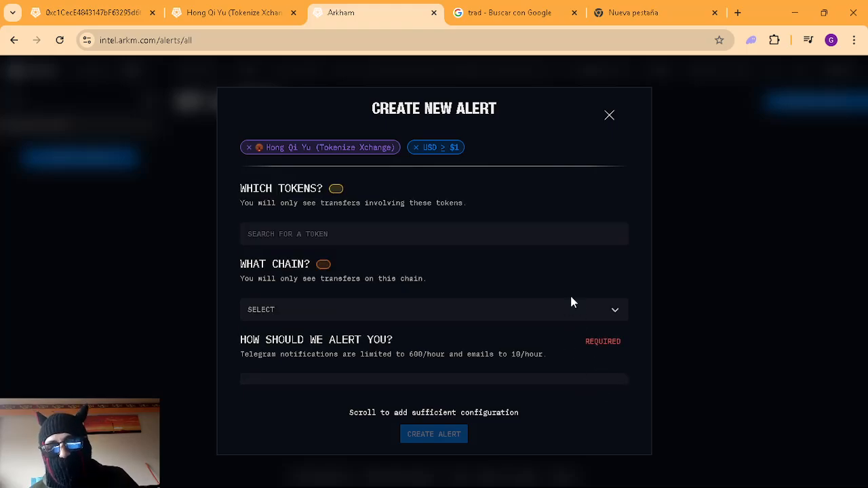
left_click(610, 116)
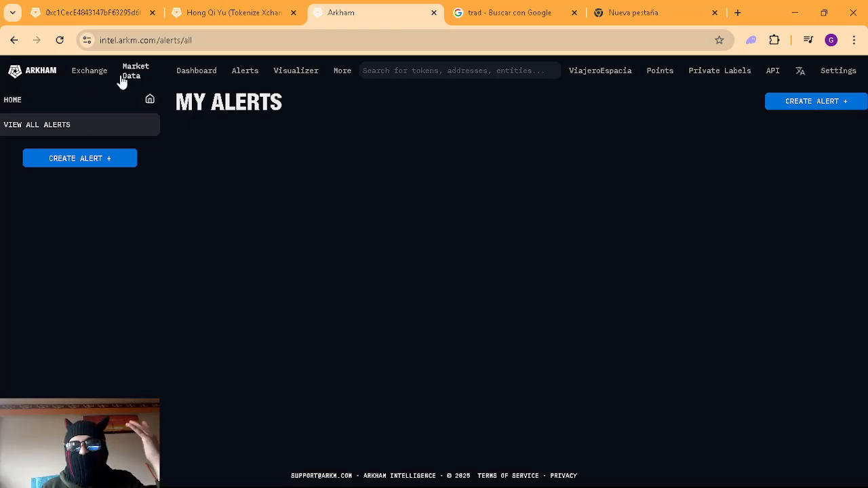
Step: Copy the tracked wallet's address from its address page
left_click(95, 73)
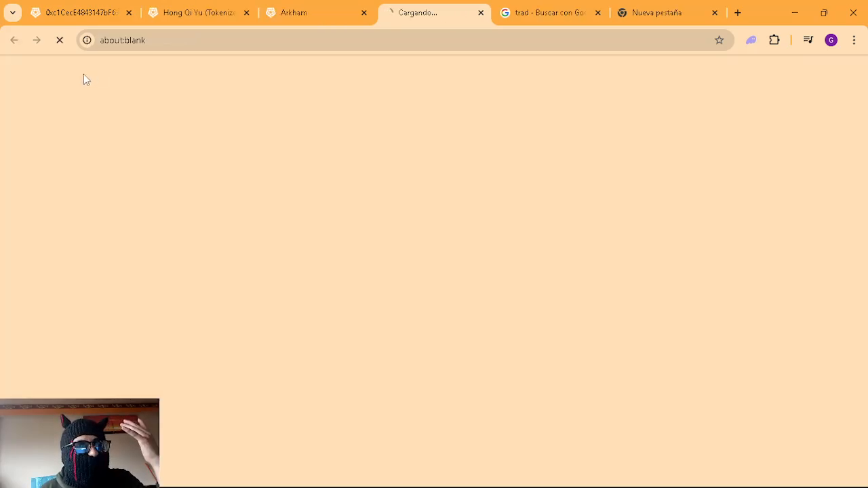
left_click(481, 12)
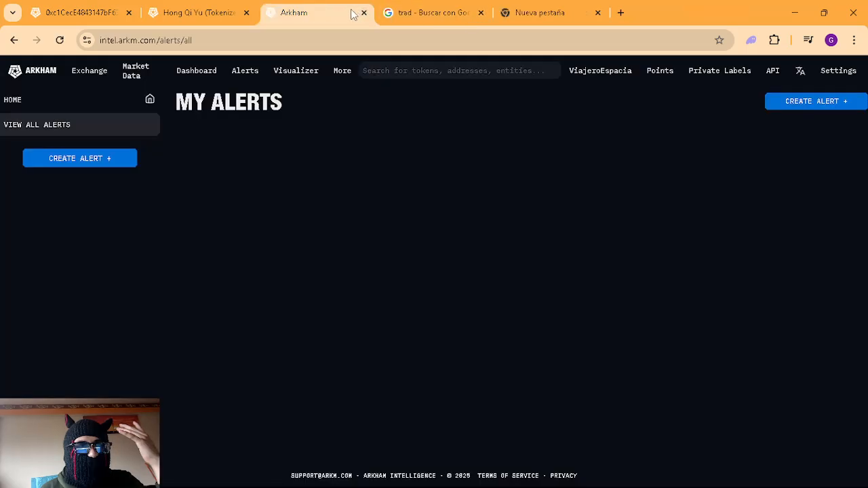
left_click(234, 9)
left_click(95, 8)
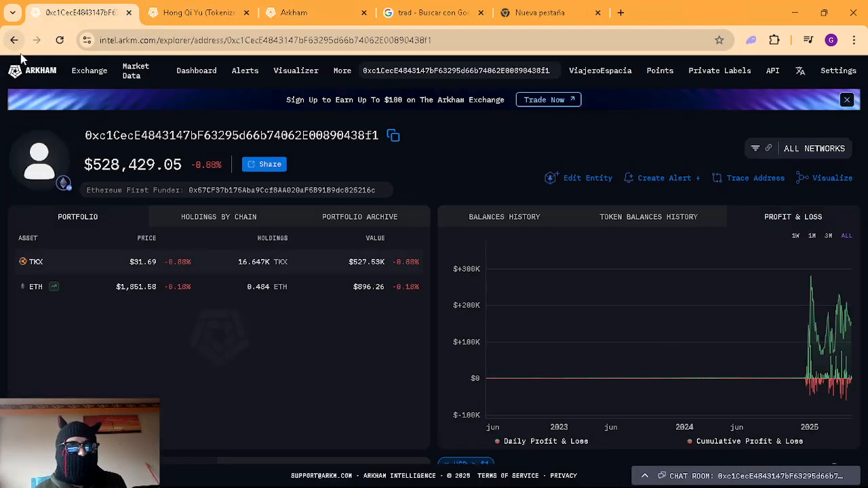
left_click(394, 136)
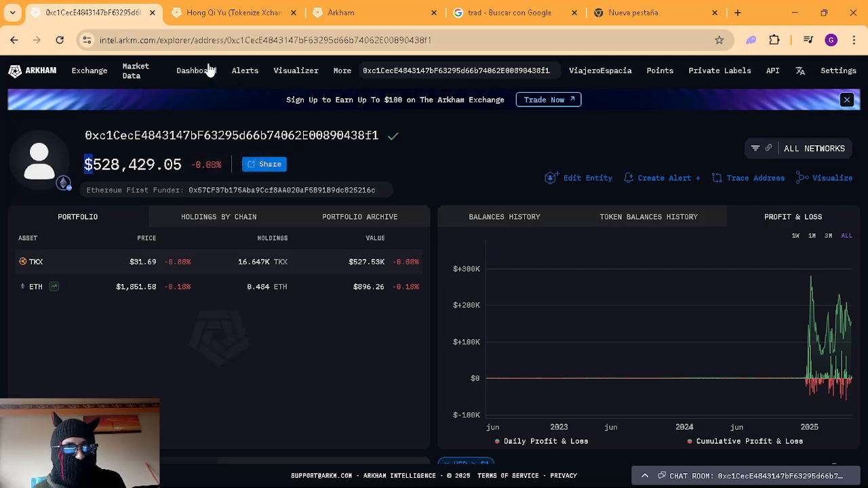
Step: Take that tab to the Arkham home page, check the pasted address elsewhere, and browse the home feed
left_click(47, 72)
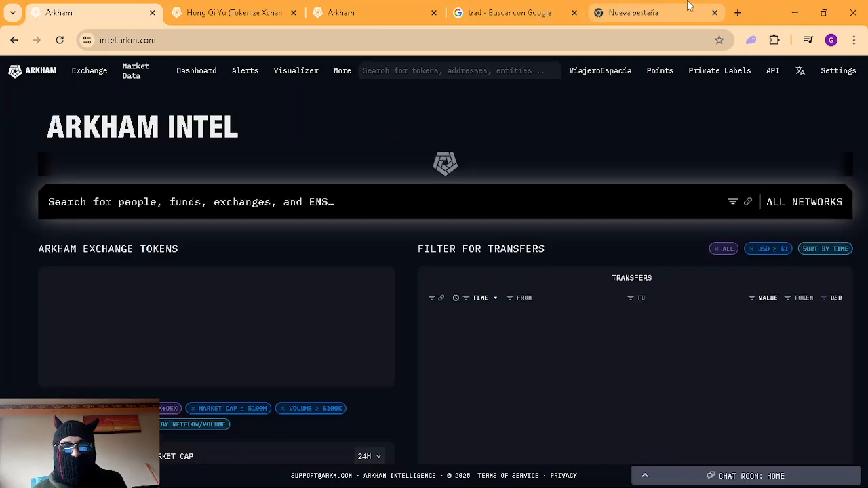
left_click(686, 5)
left_click_drag(451, 42, 15, 61)
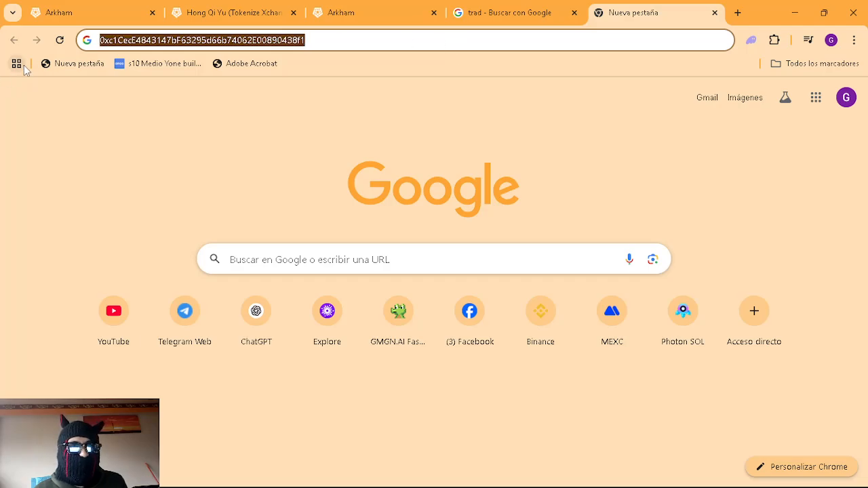
left_click(92, 9)
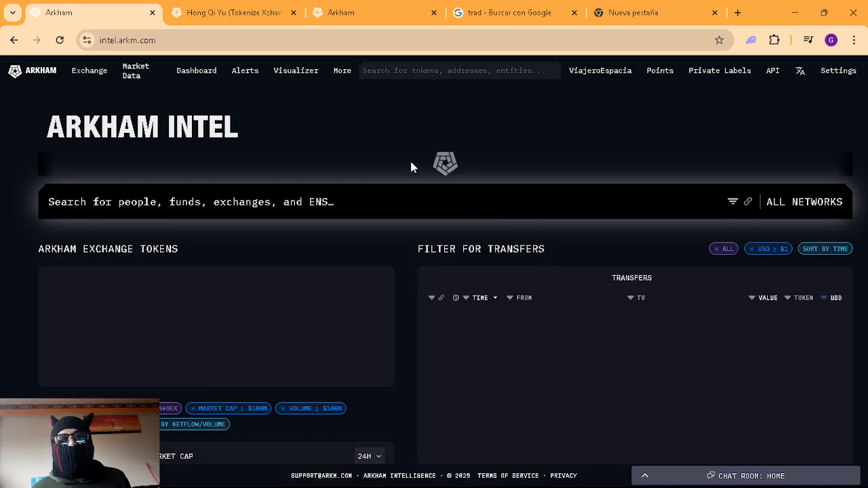
scroll(536, 145, "down", 2)
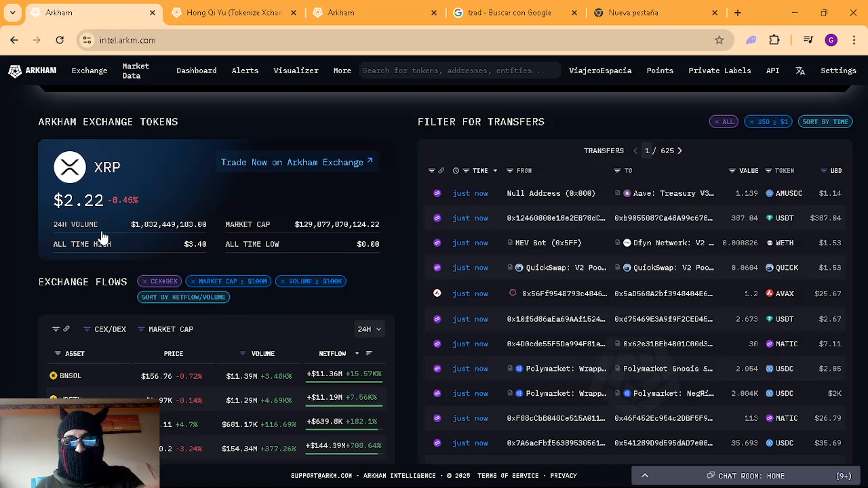
scroll(585, 261, "up", 1)
scroll(583, 260, "up", 1)
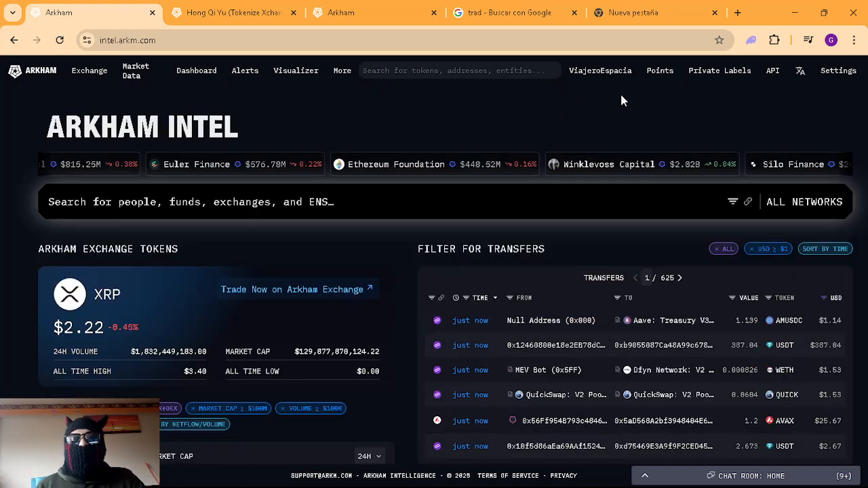